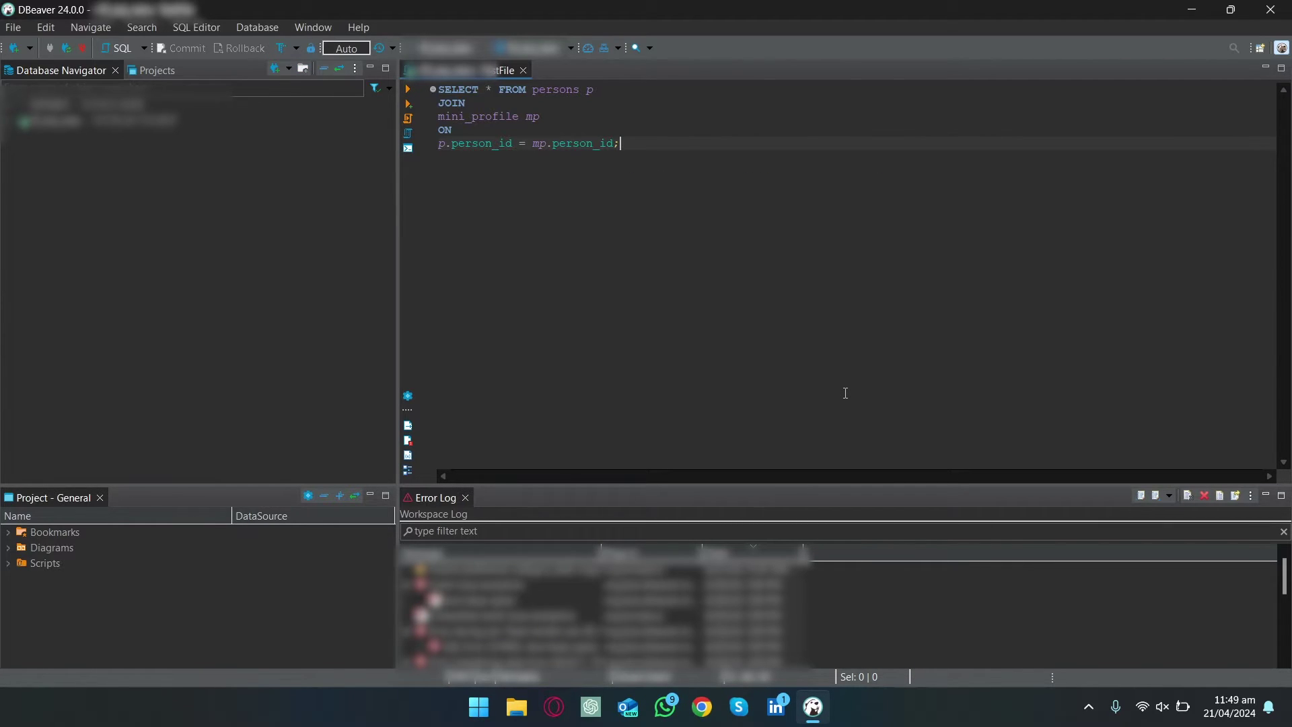
- Close DBeaver and open the DBeaver shortcut's file location from a Start search for 'dbe'
left_click(1270, 8)
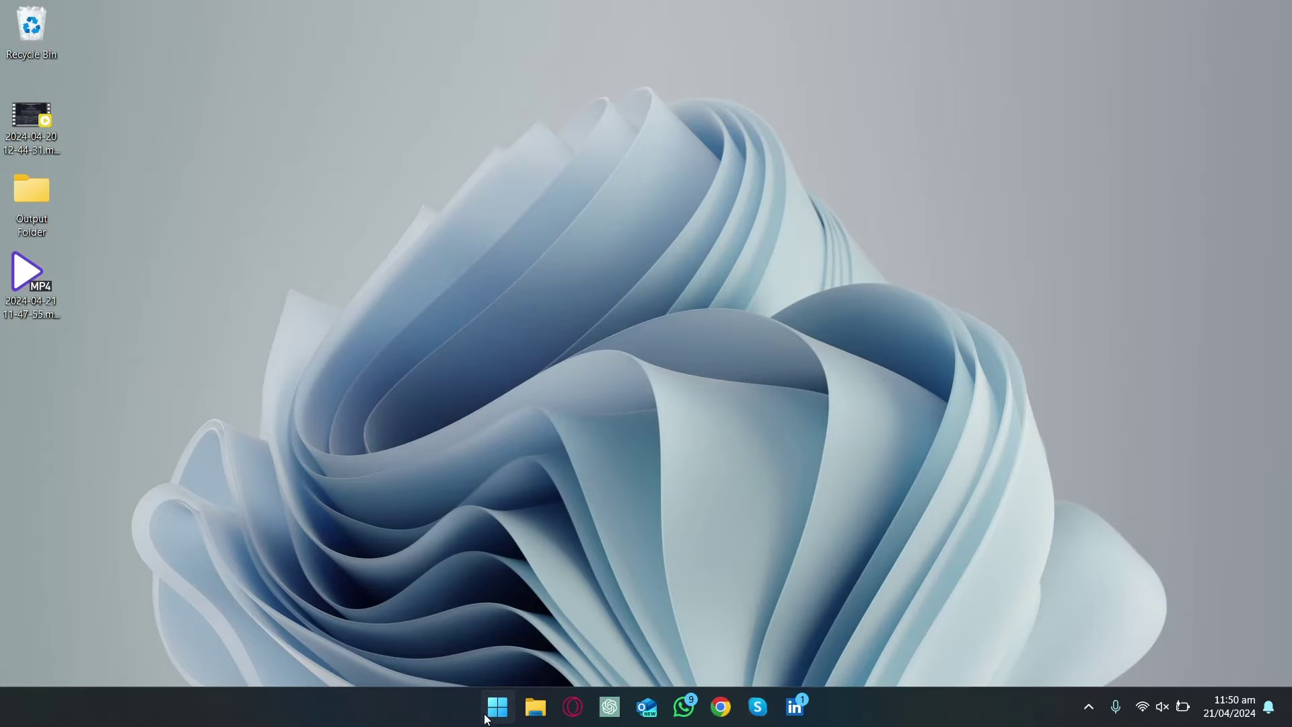
left_click(487, 714)
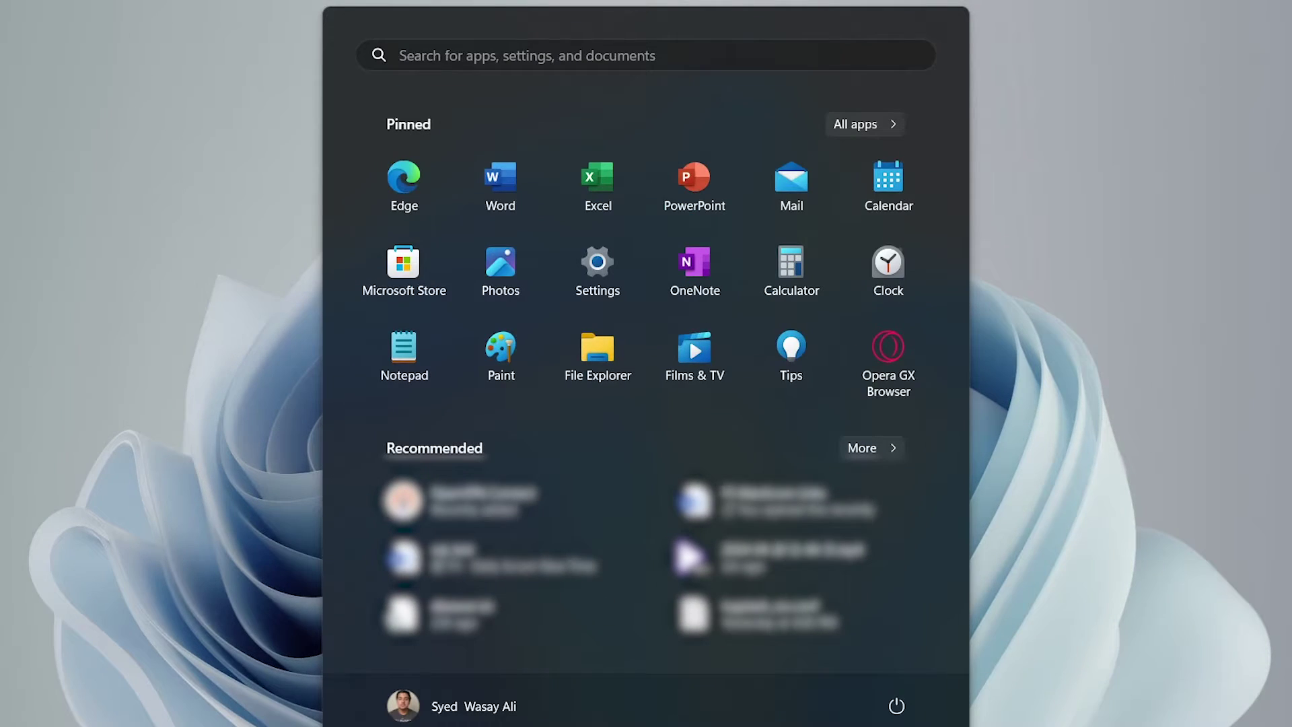
type("dbe")
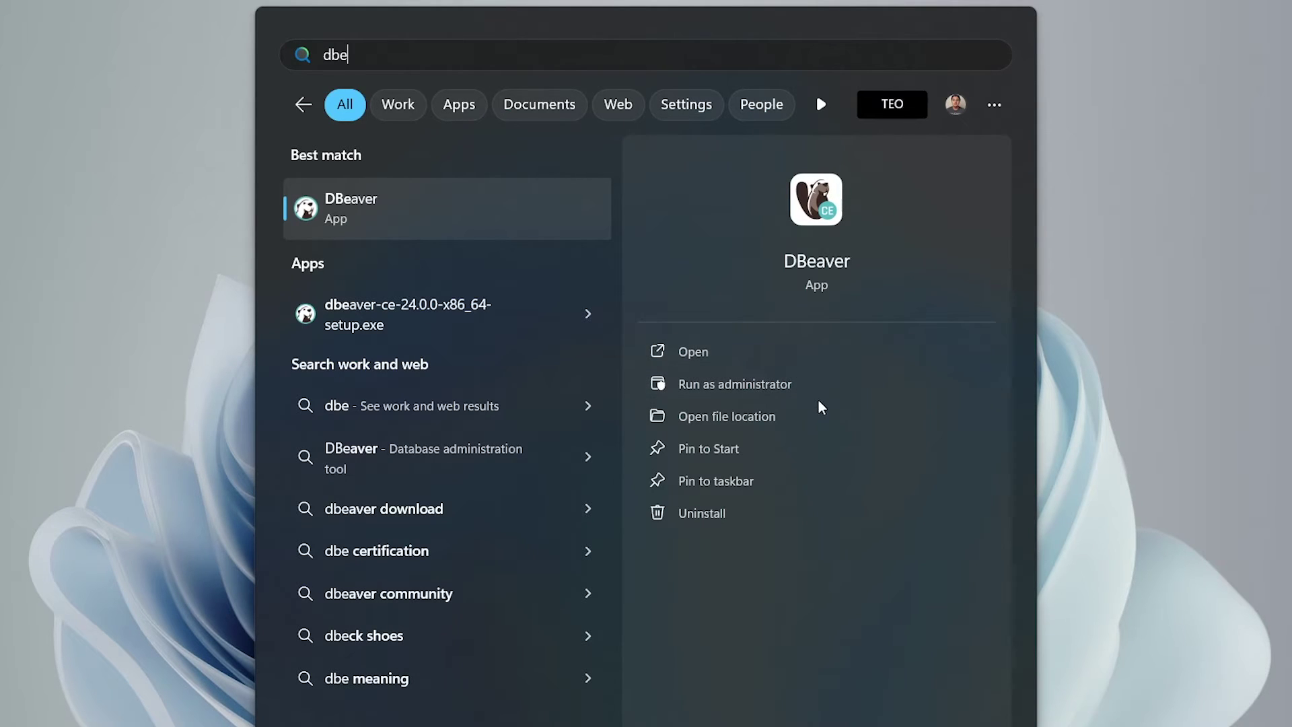
left_click(722, 424)
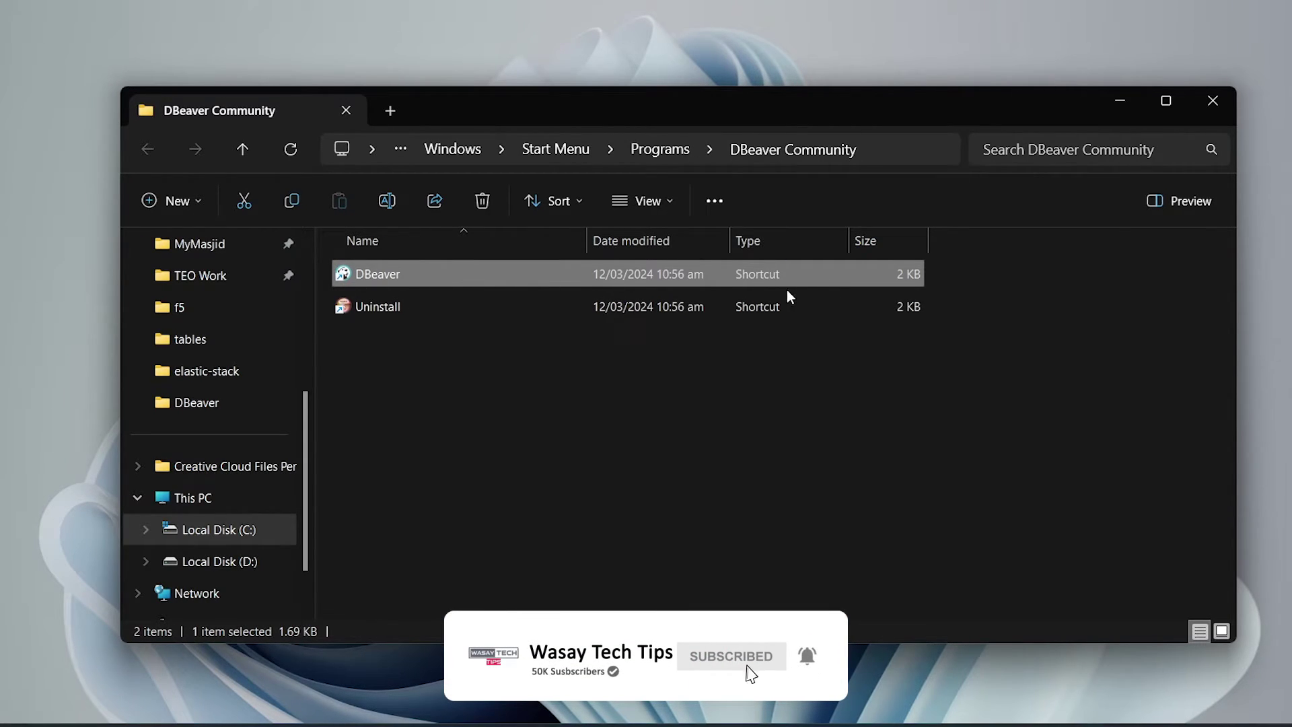
- Go from the DBeaver shortcut to its Program Files install folder and select dbeaver.ini
right_click(445, 280)
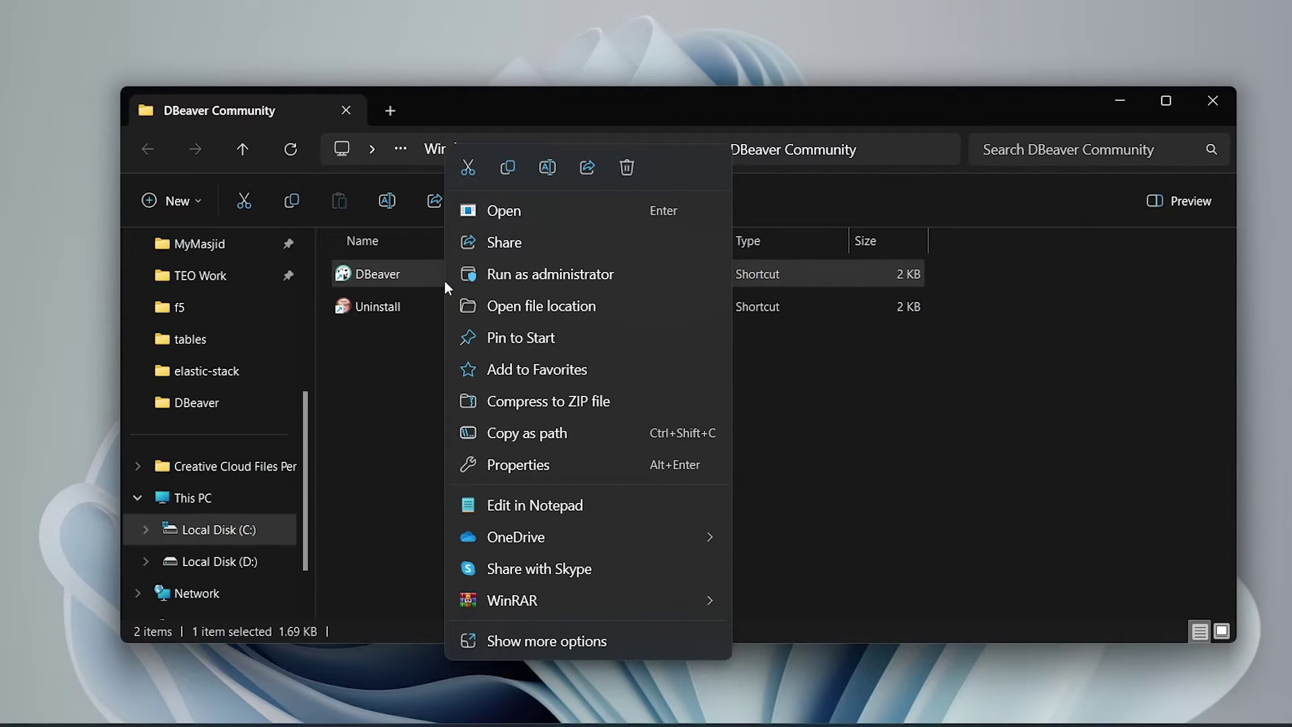
left_click(499, 303)
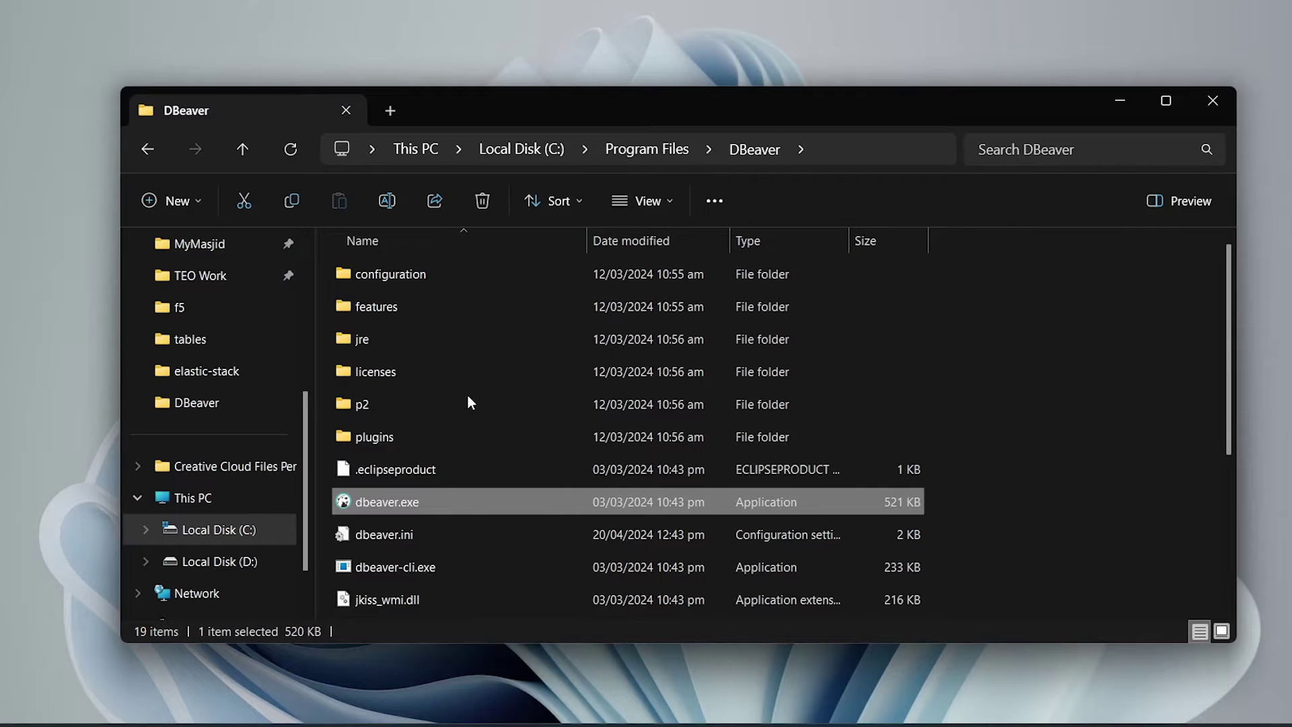
scroll(471, 419, "down", 1)
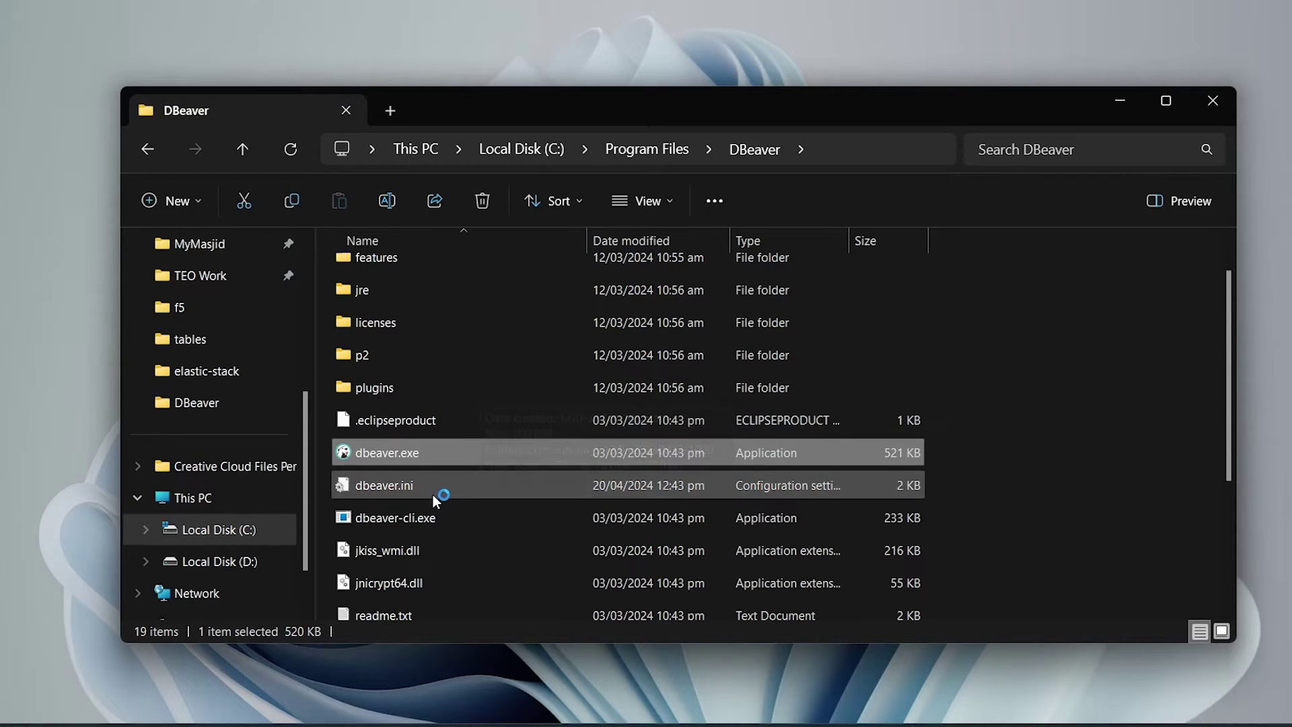
left_click(408, 490)
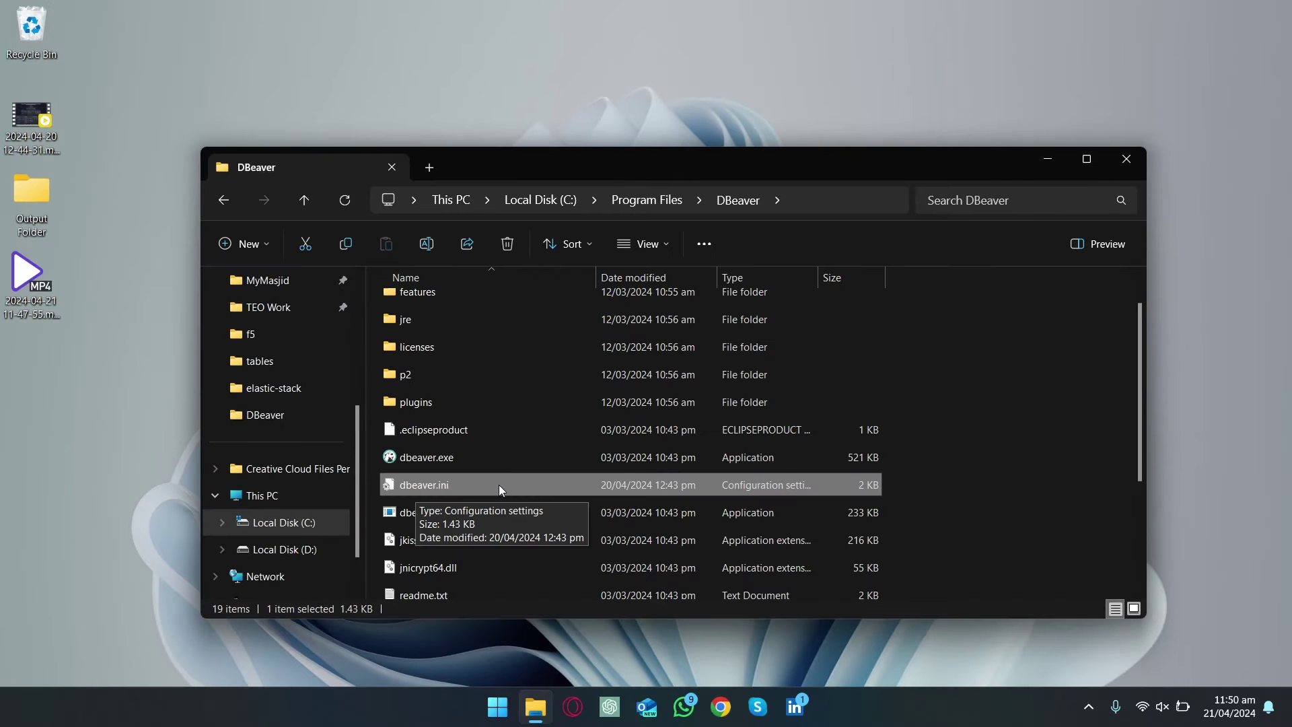
- Open dbeaver.ini in Notepad, showing its -Xms64m and -Xmx1024m lines
double_click(408, 487)
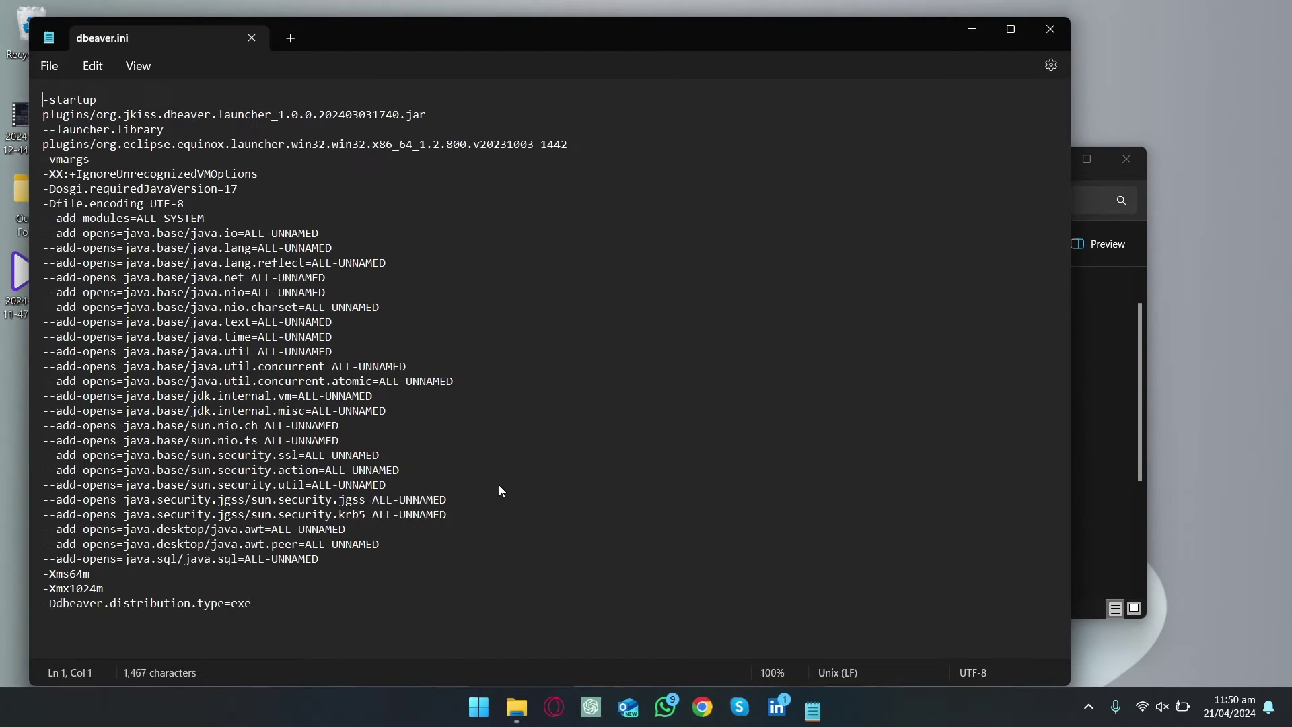
left_click(1055, 38)
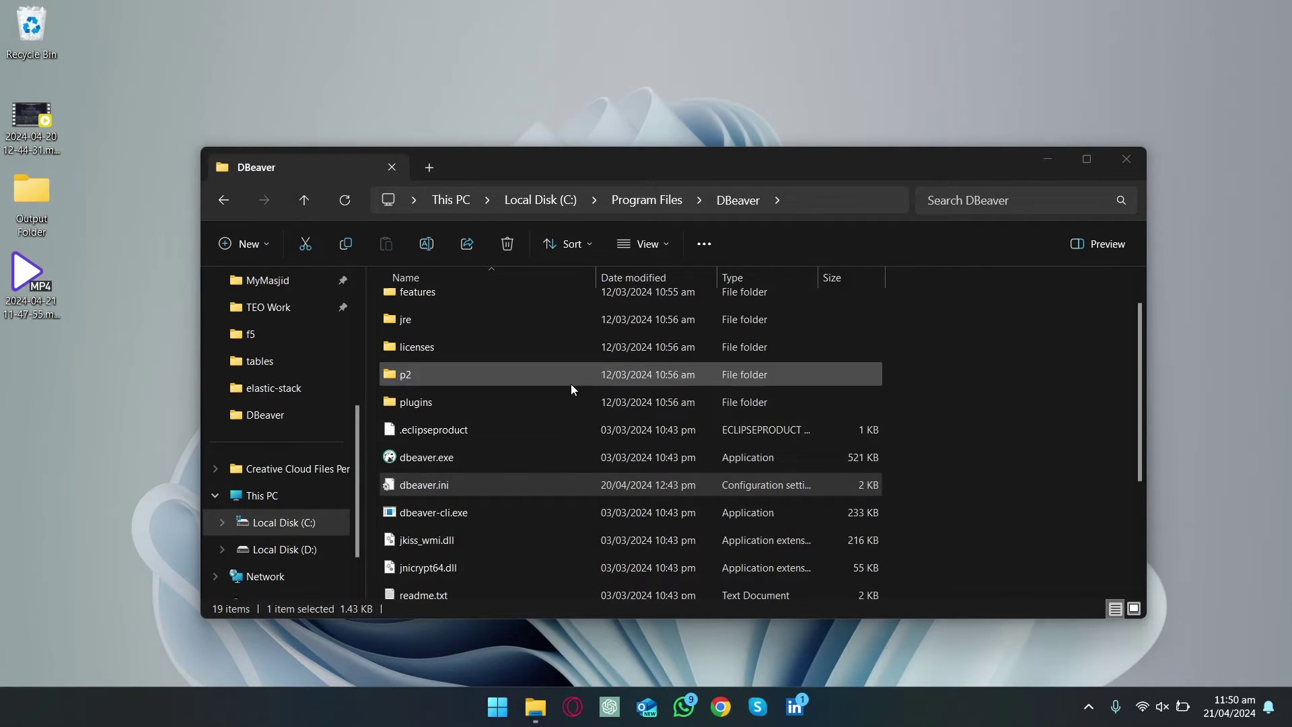
right_click(465, 483)
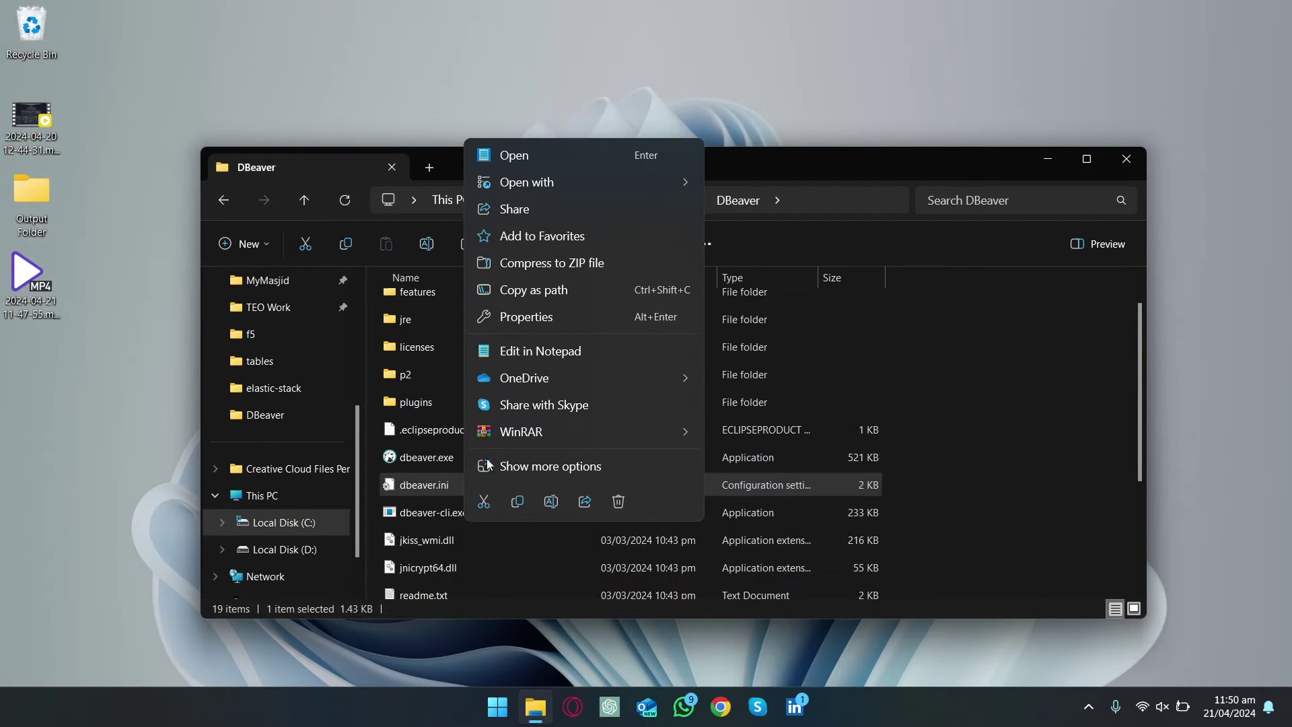
mouse_move(527, 181)
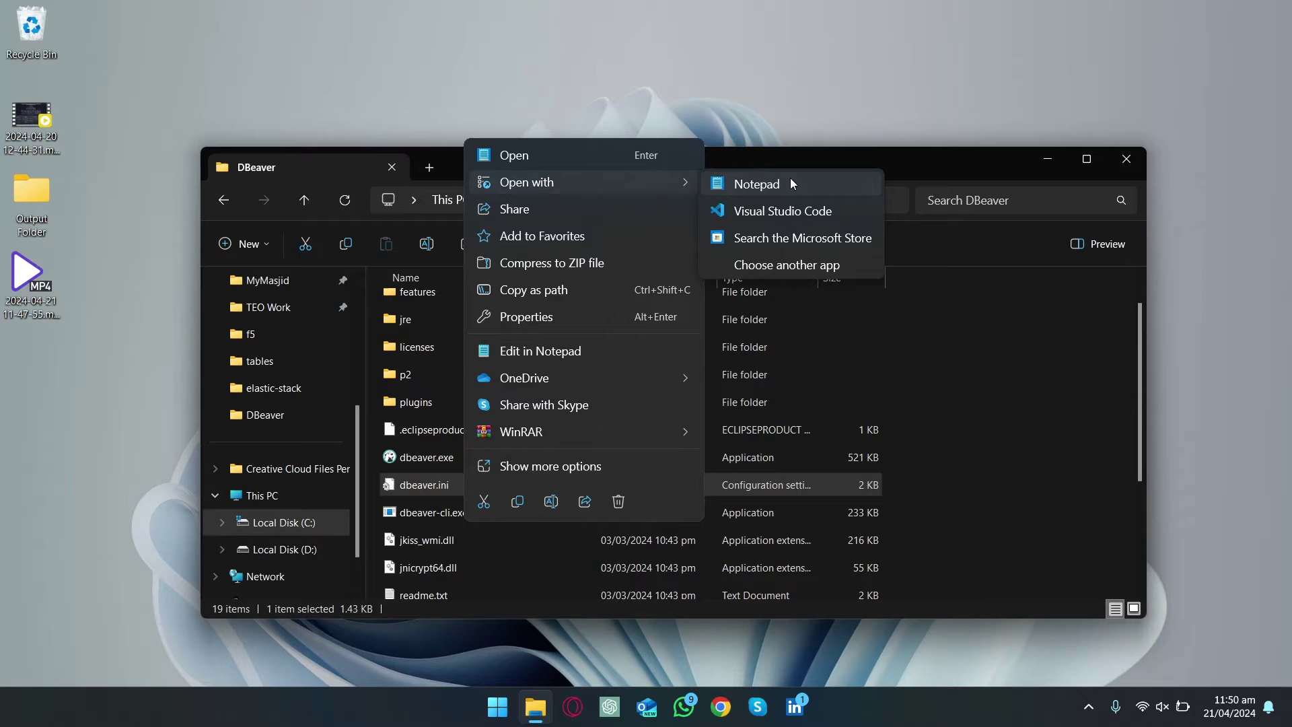
left_click(790, 177)
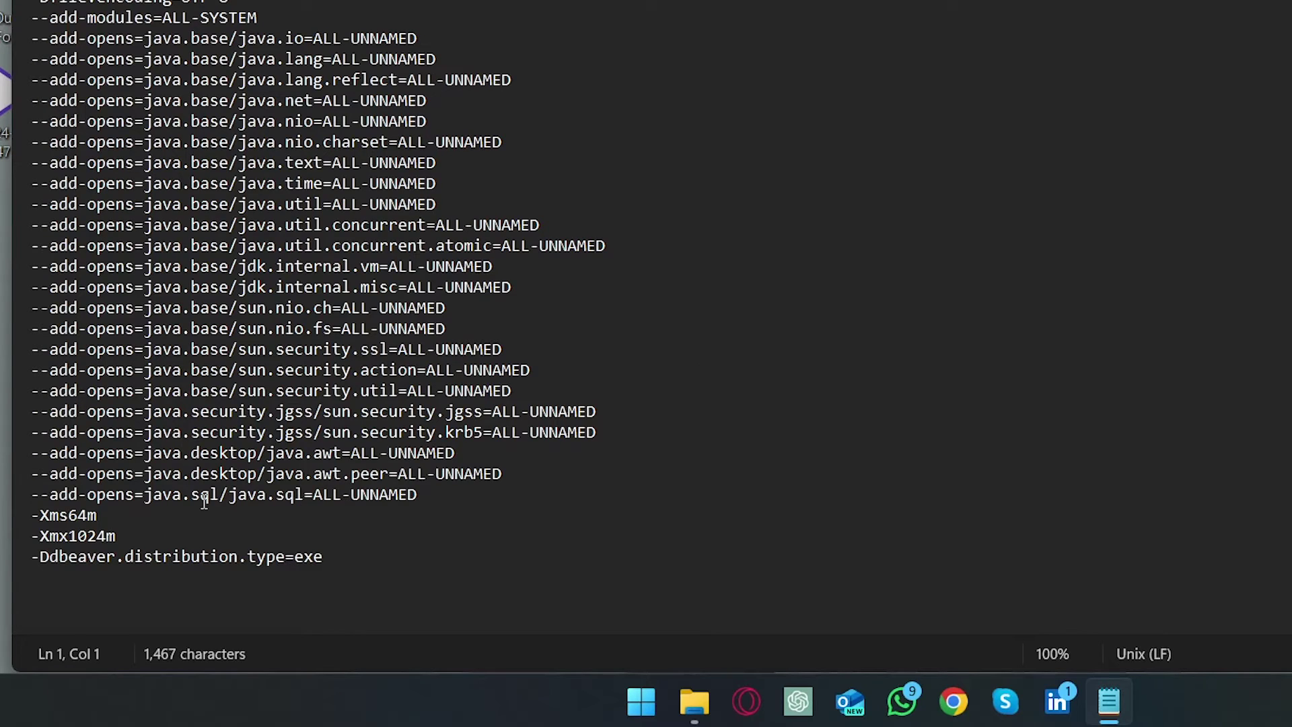
- Change the -Xmx1024m line to -Xmx4096m in dbeaver.ini and save the file
left_click(88, 535)
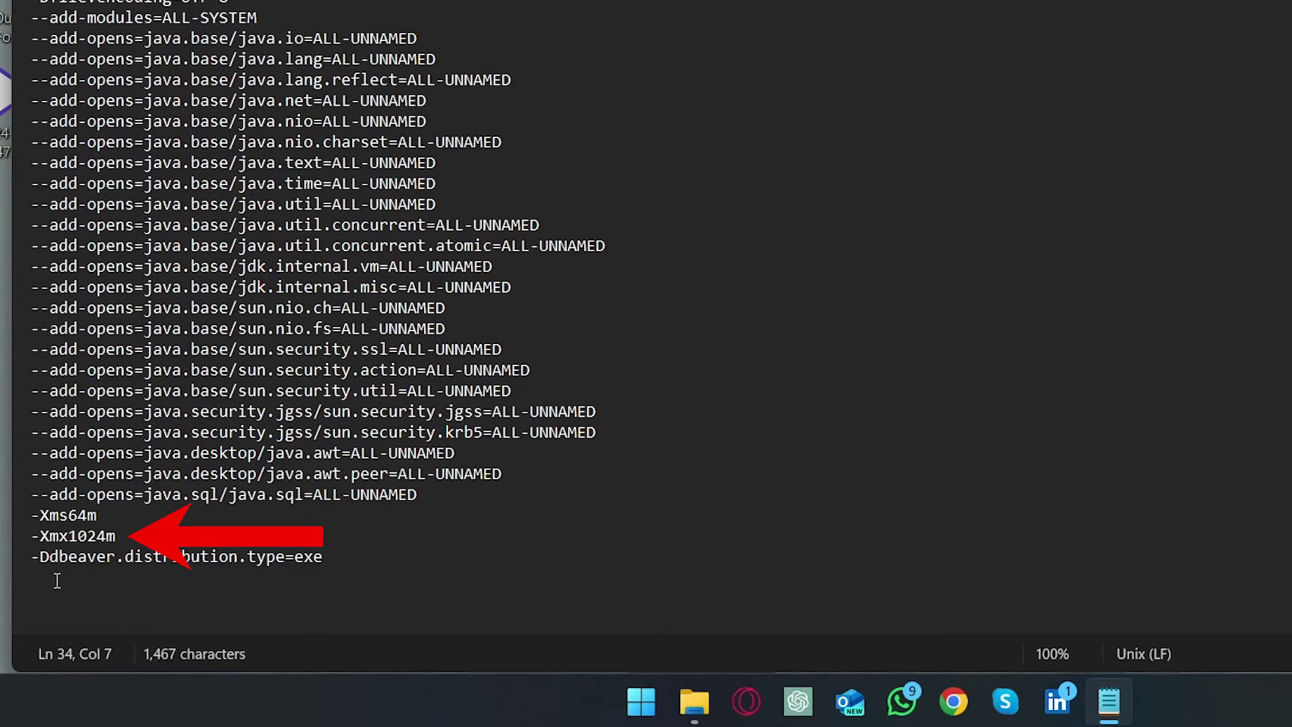
key("Right")
key("Right")
key("shift+Left")
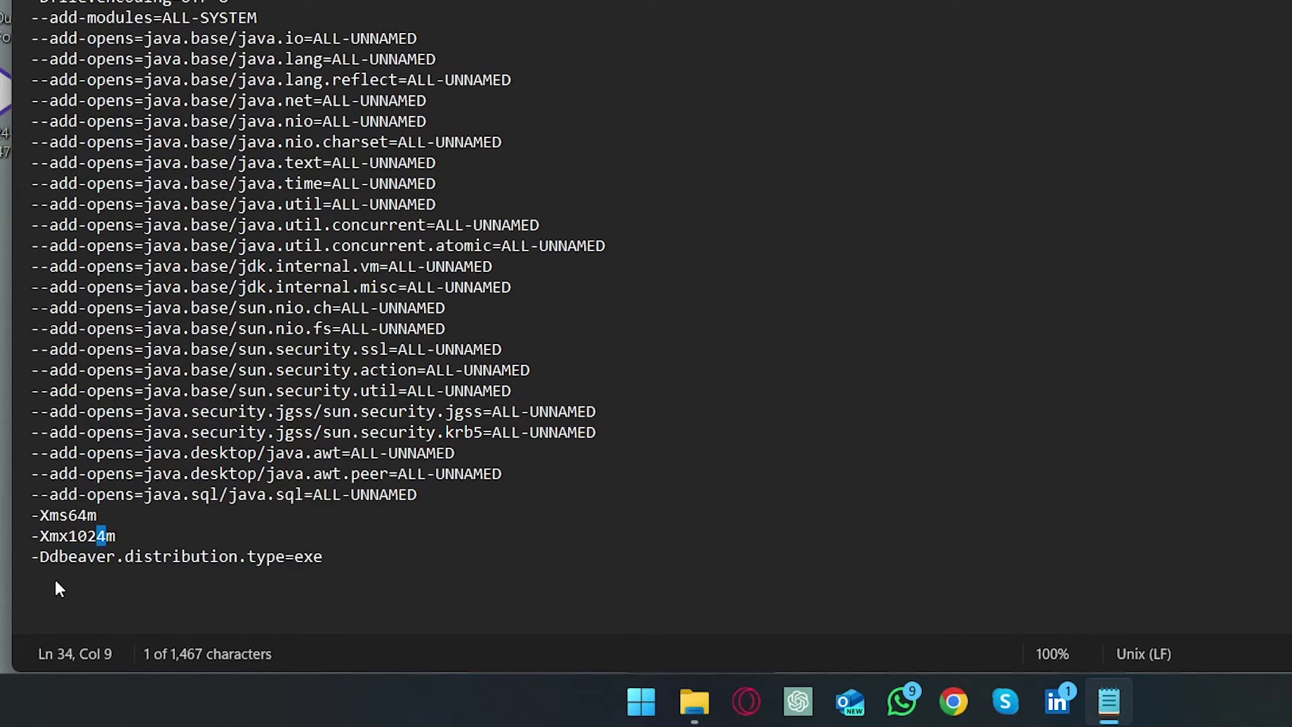
key("shift+Left")
key("shift+Left")
key("shift+Left")
key("BackSpace")
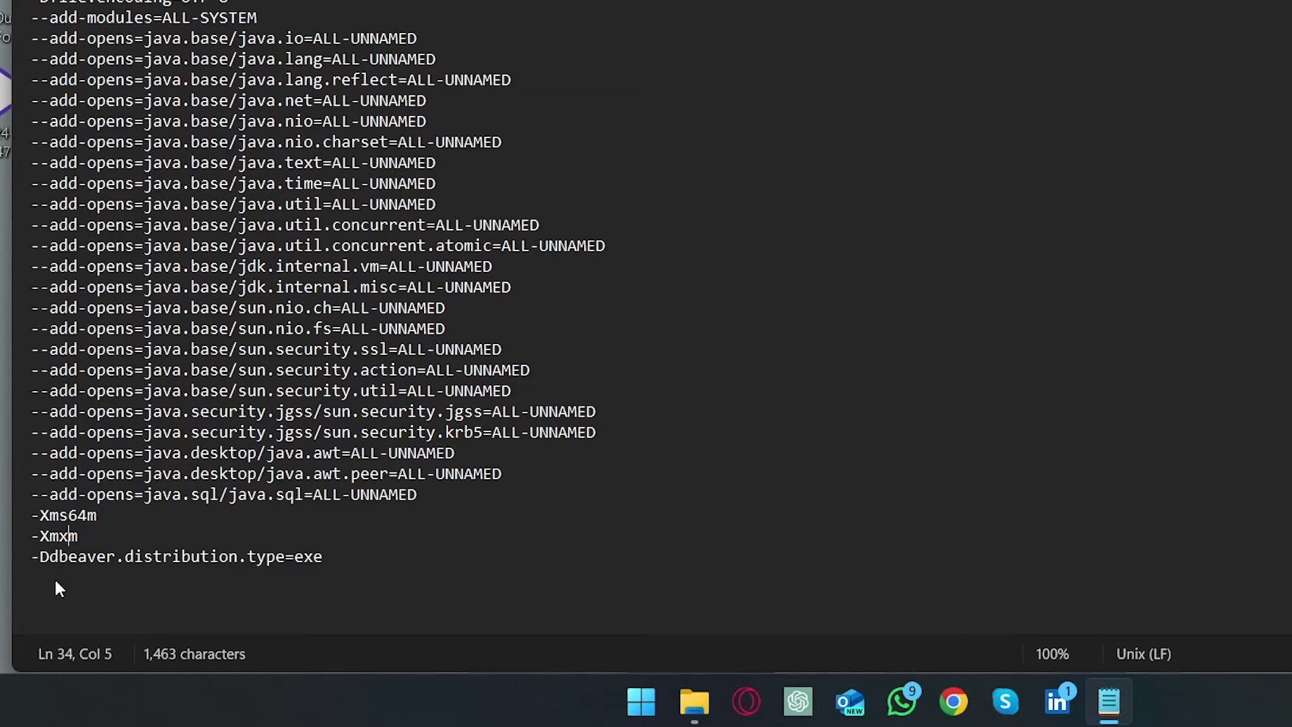
type("40")
type("96")
left_click(51, 66)
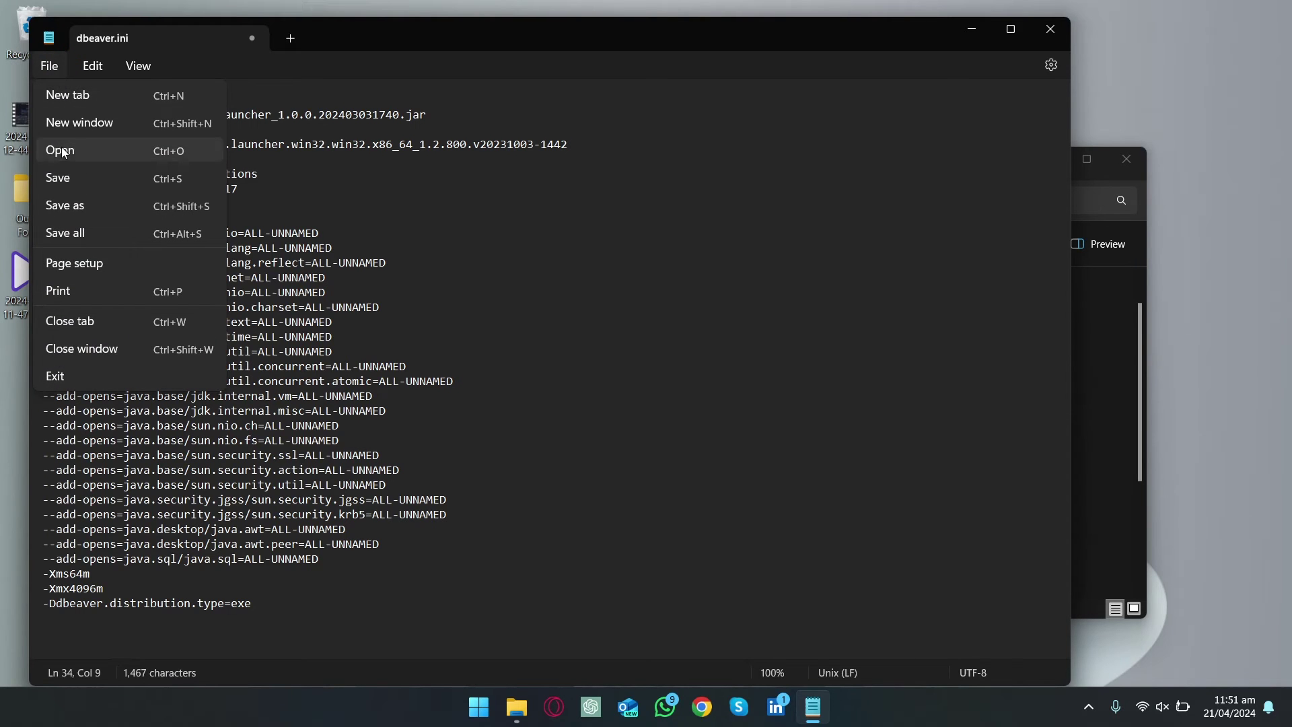
left_click(61, 175)
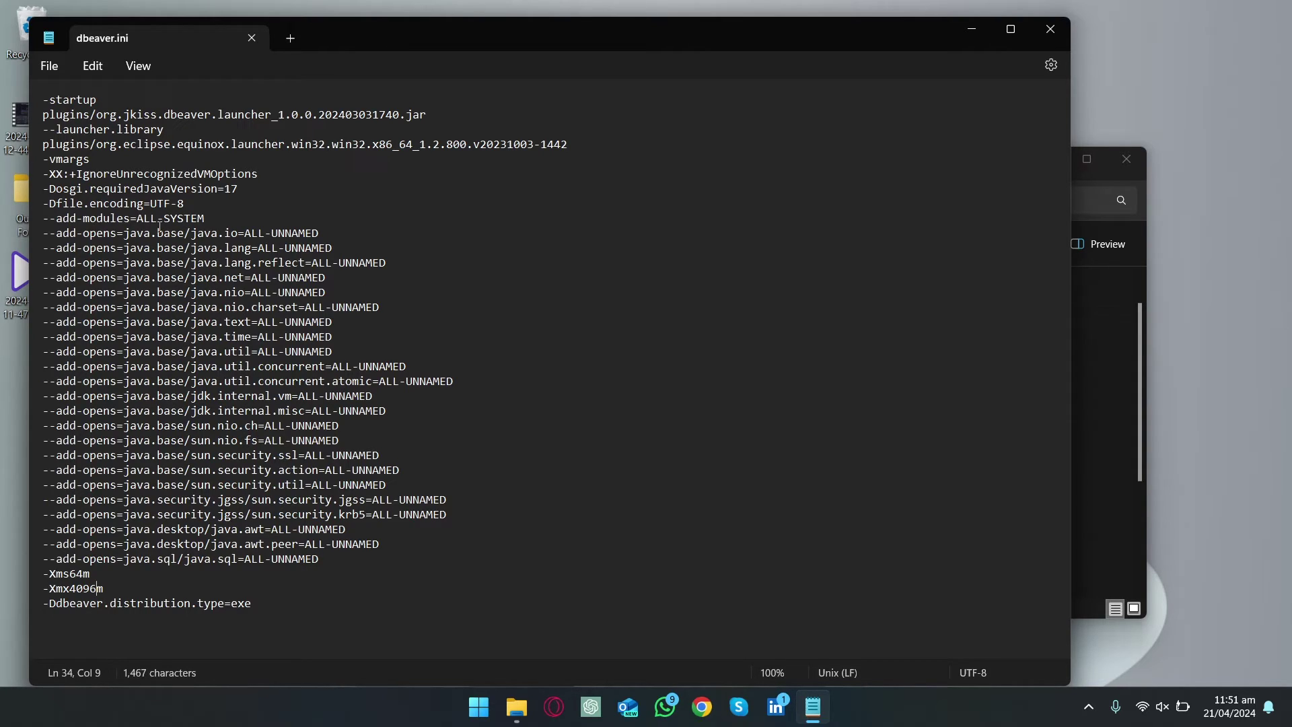
- Copy dbeaver.ini to the desktop and check the copy in a text editor
left_click(1063, 31)
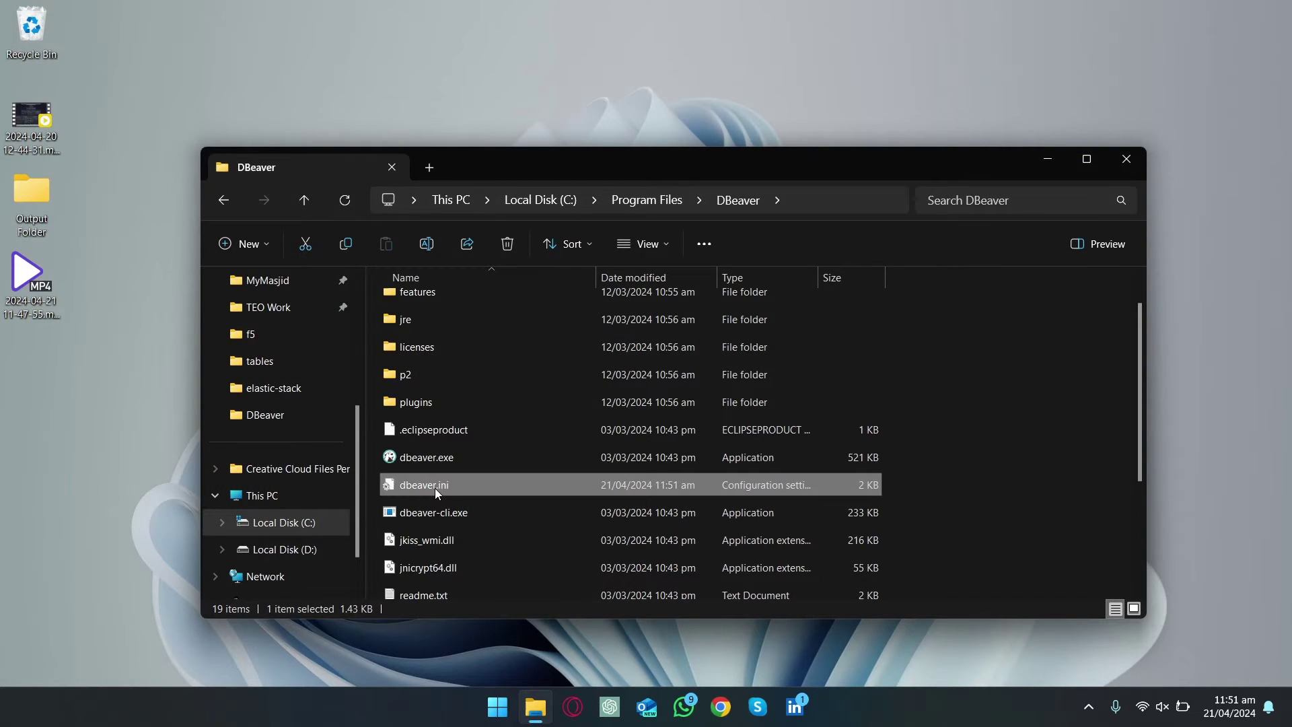
left_click_drag(435, 487, 34, 498)
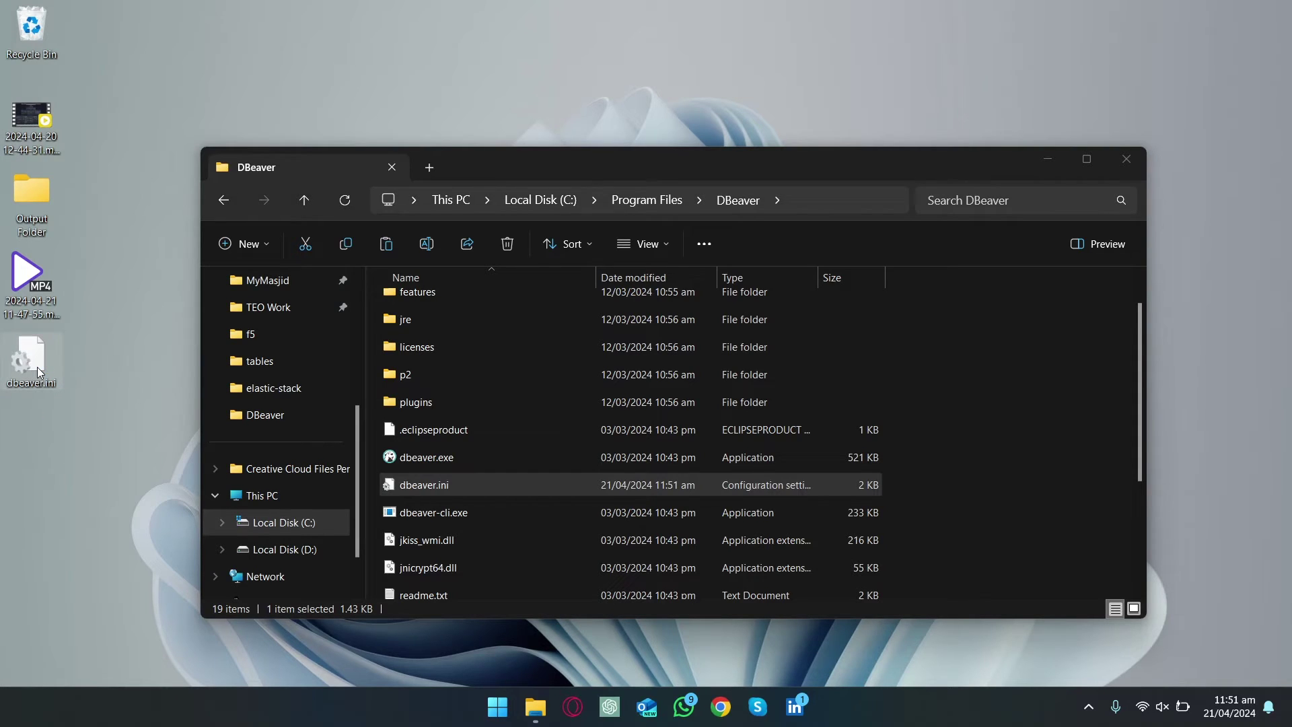
right_click(37, 367)
left_click(100, 316)
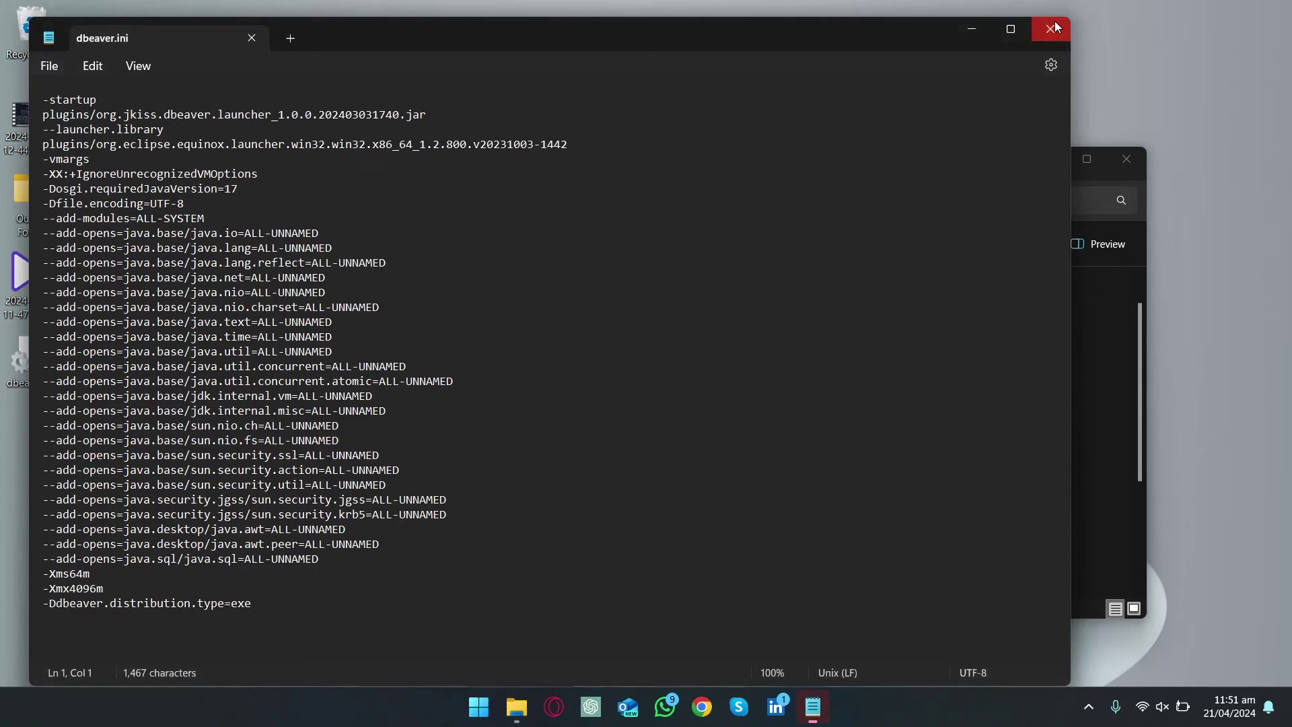
left_click(1055, 28)
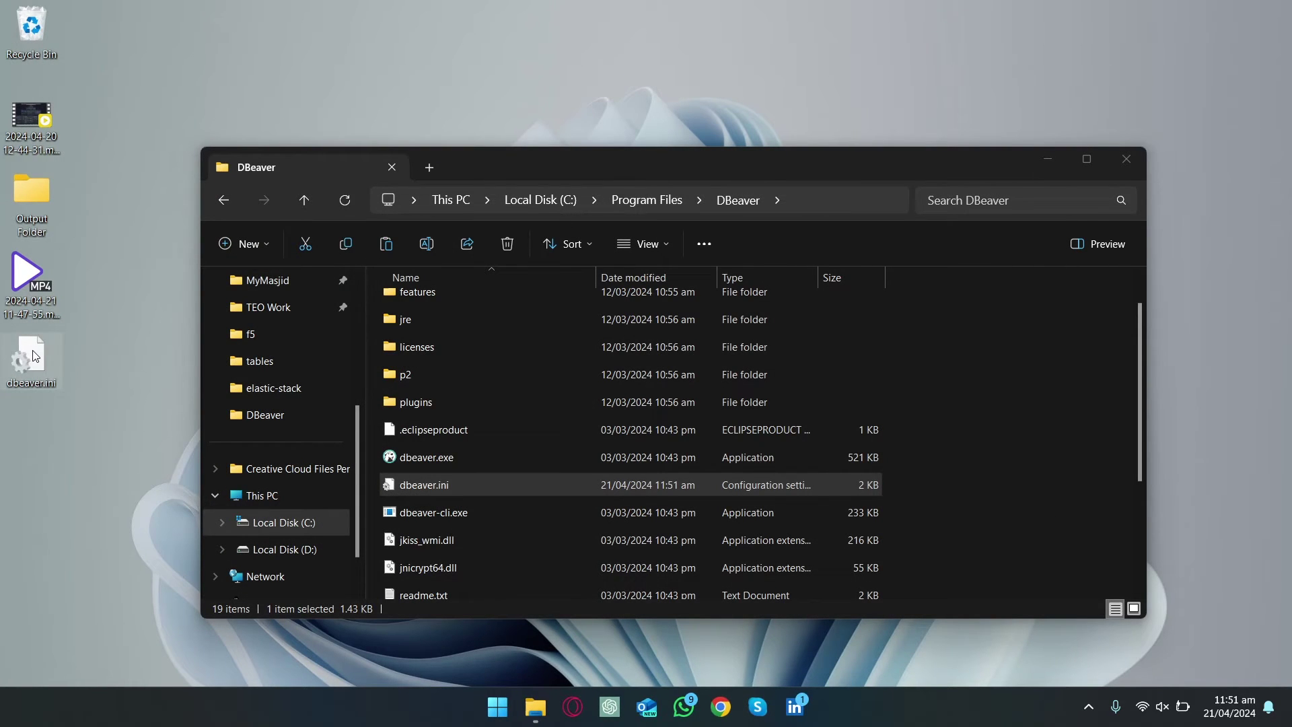
- Drag the desktop dbeaver.ini into the DBeaver folder, replacing the original with admin permission
left_click_drag(35, 355, 975, 455)
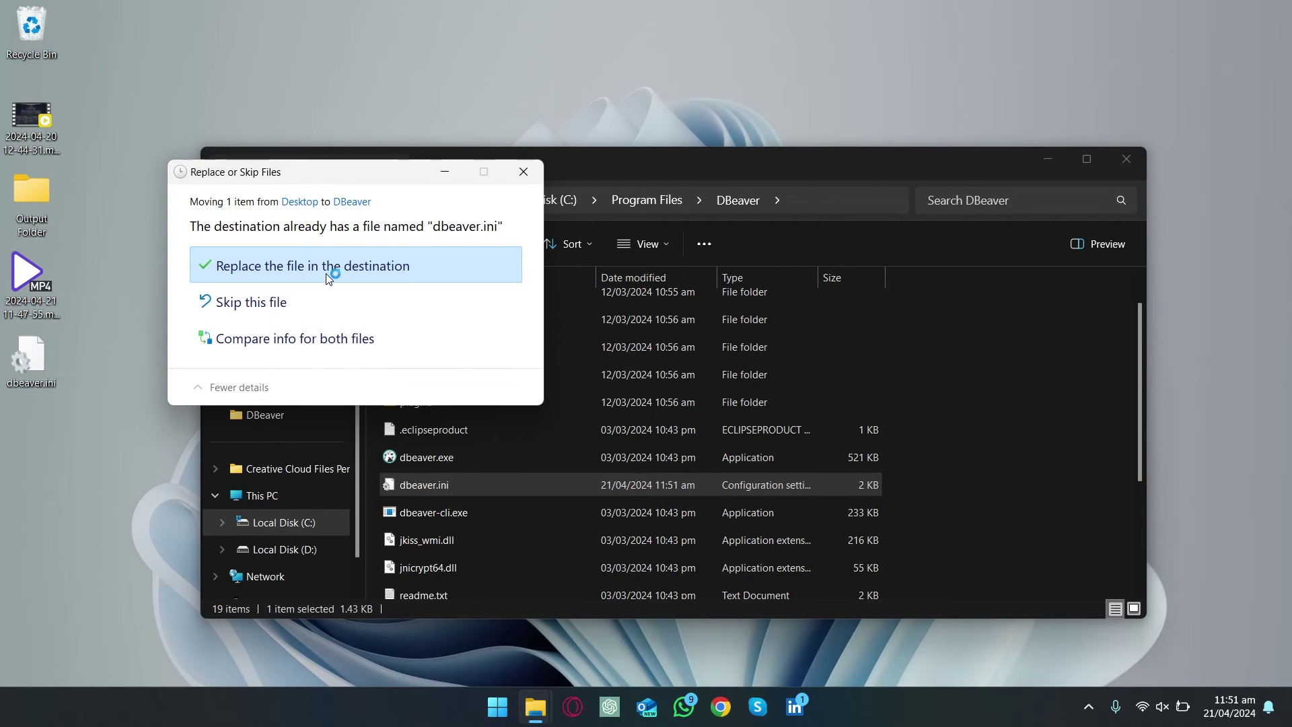
left_click(326, 272)
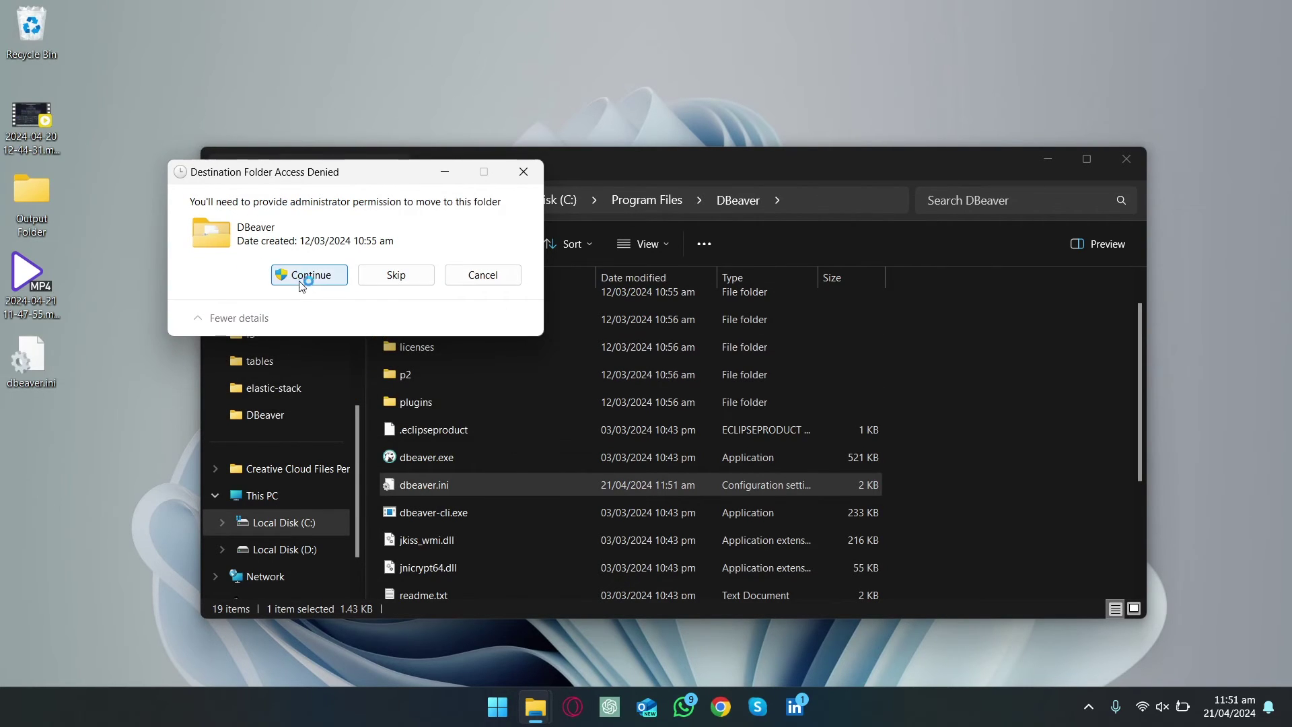
left_click(307, 282)
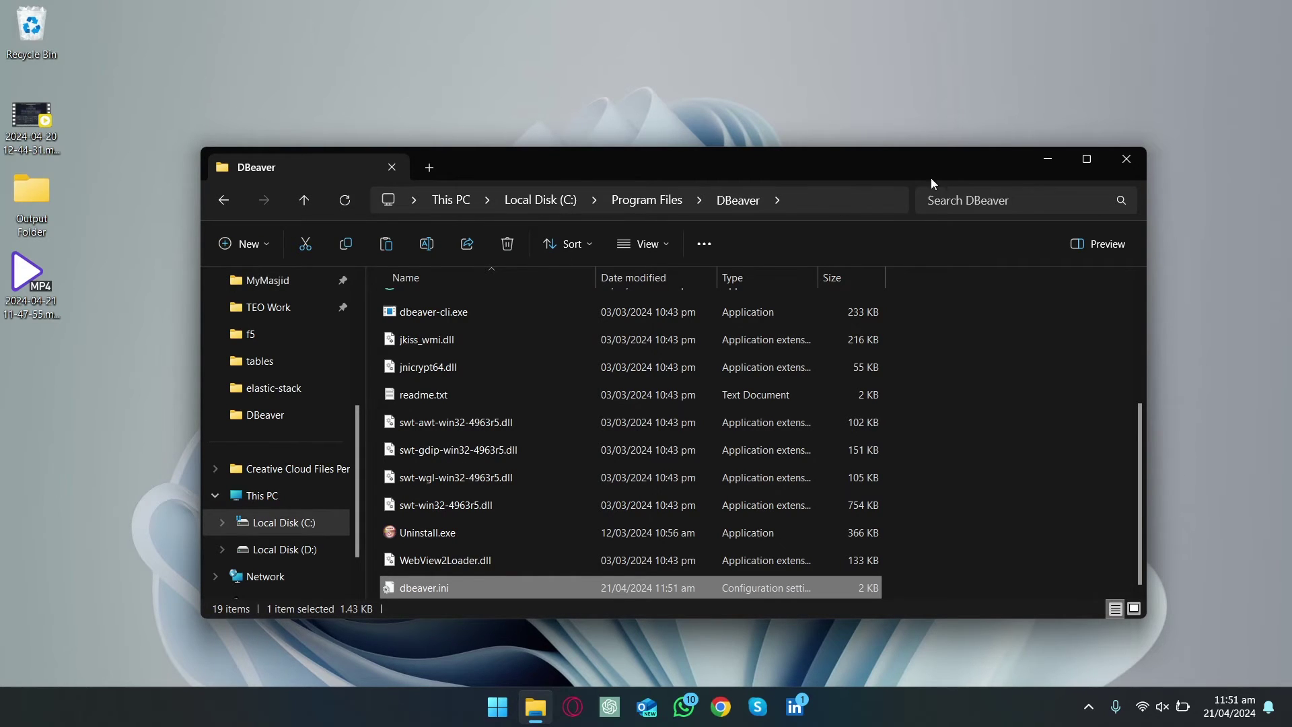
left_click(1043, 192)
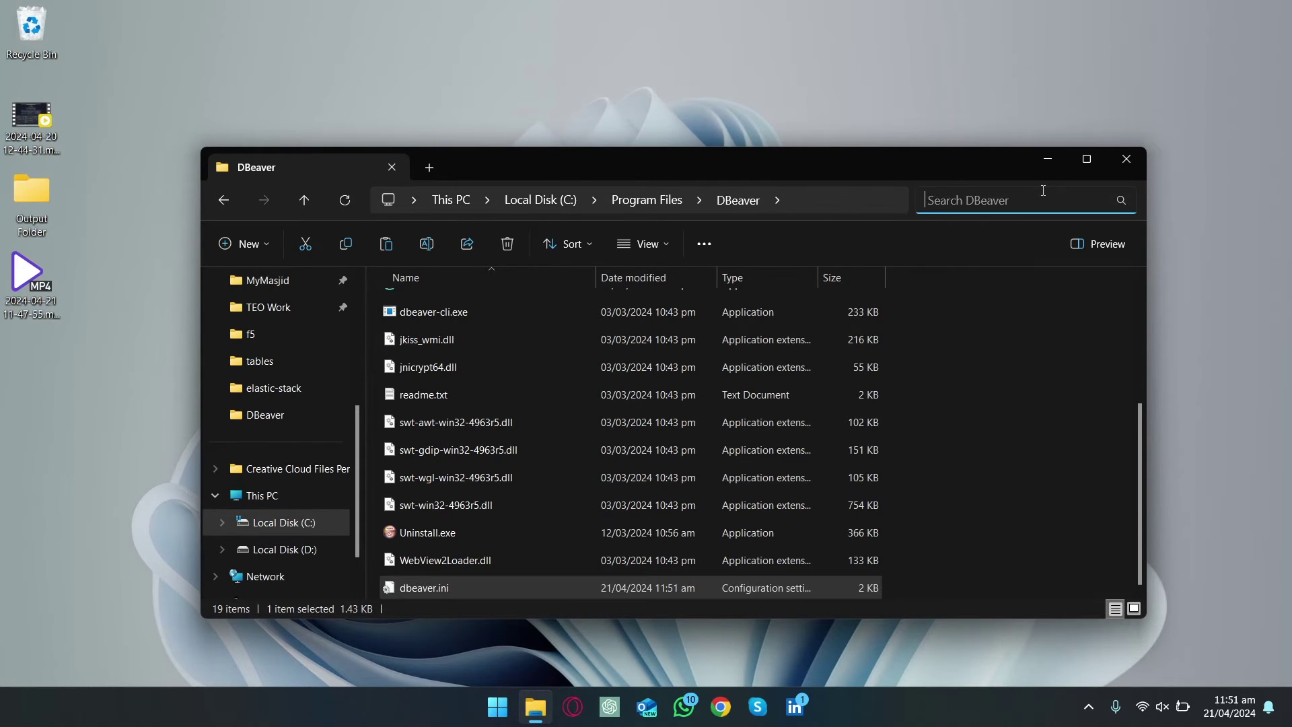
- Close the folder window and relaunch DBeaver as administrator from a Start search for 'db'
left_click(1126, 158)
left_click(496, 707)
type("d")
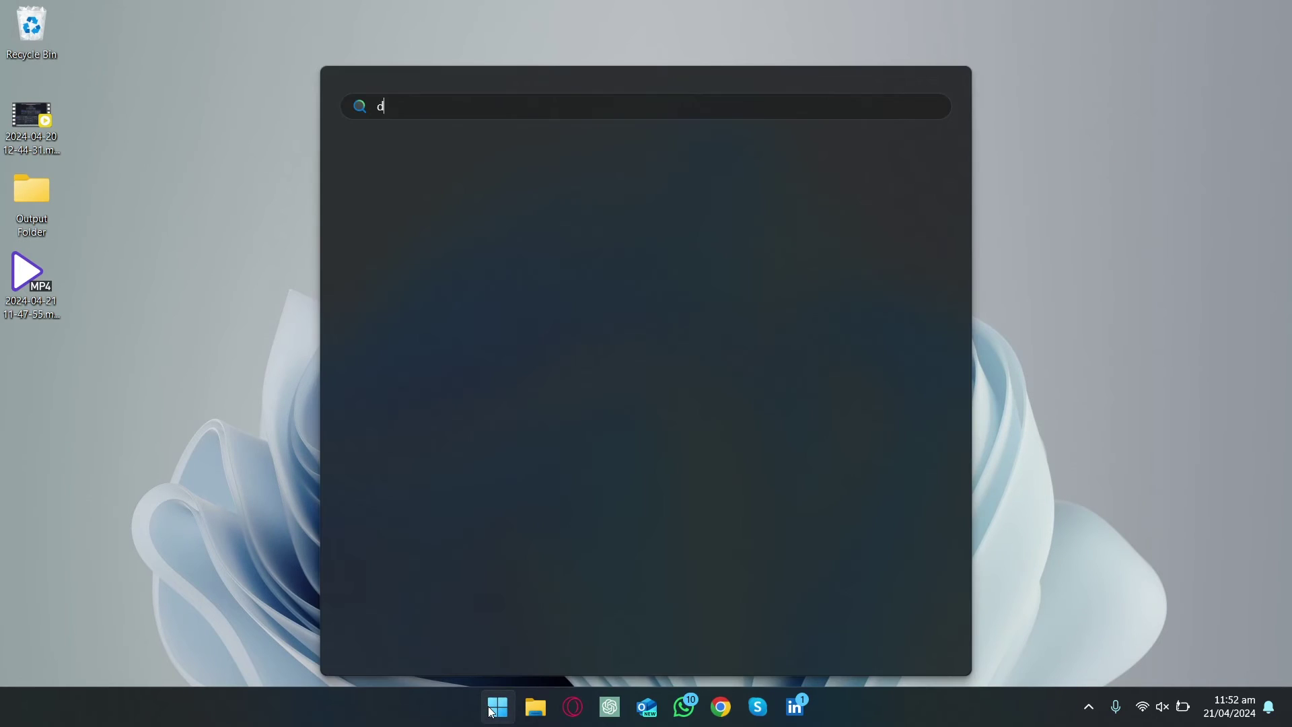
type("b")
key("Right")
key("Down")
key("Return")
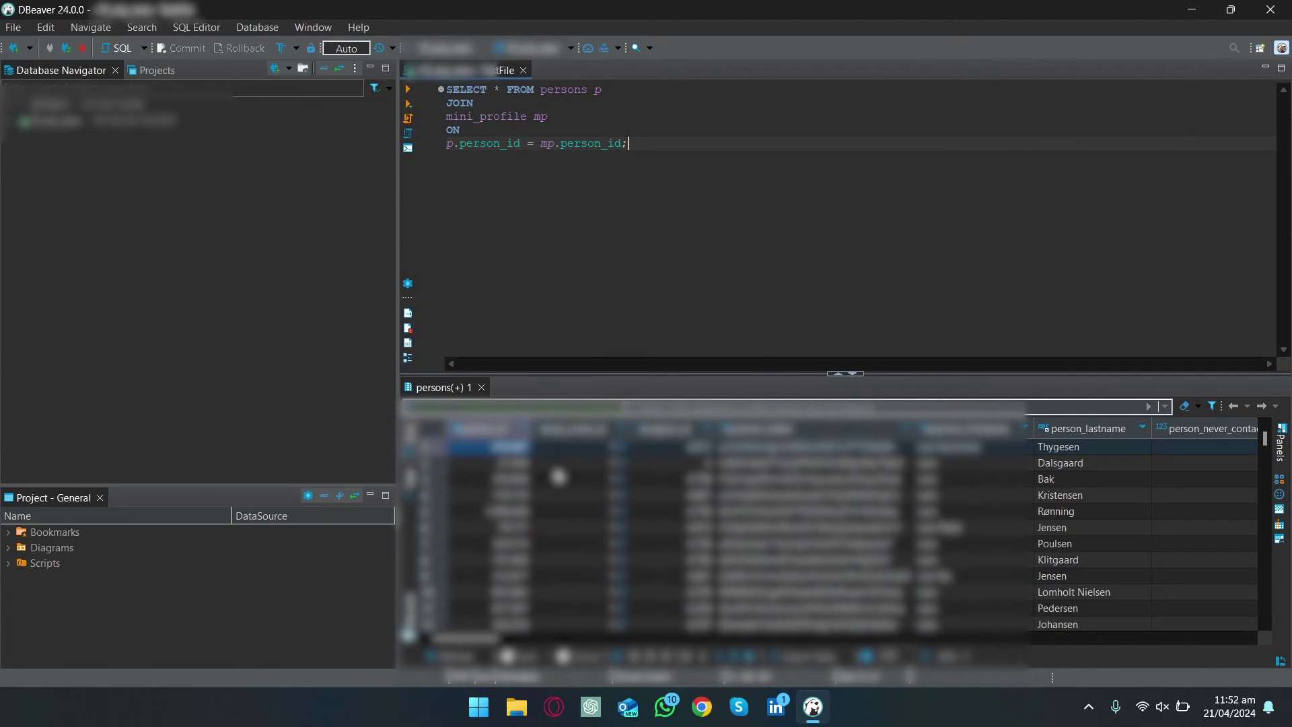
- Start a data export from the query result grid, keeping CSV as the format
right_click(557, 471)
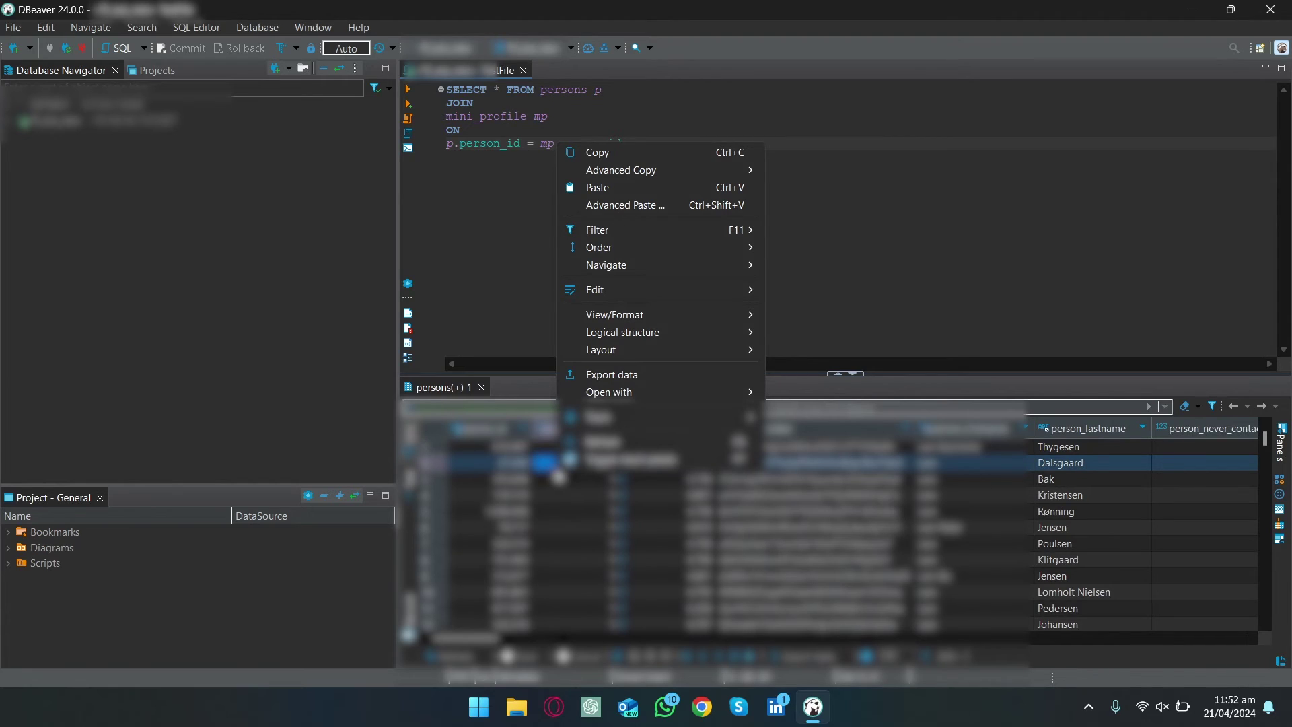
left_click(650, 371)
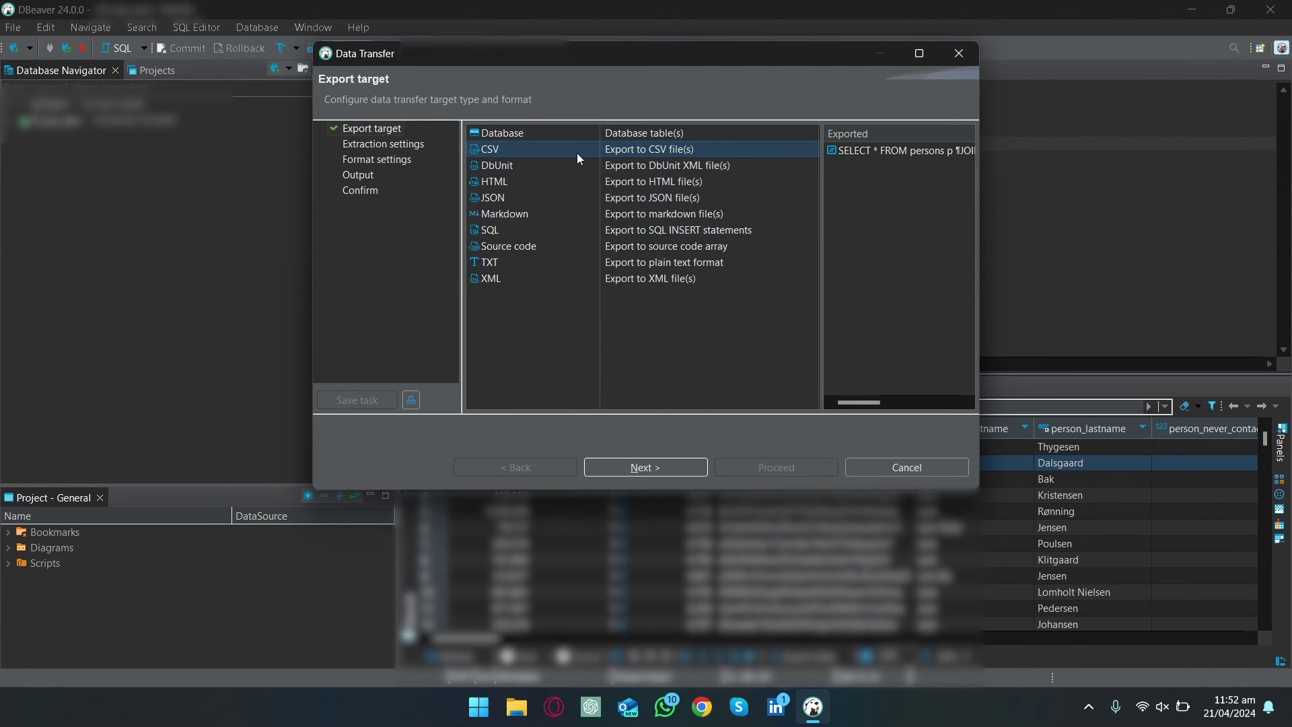
left_click(645, 473)
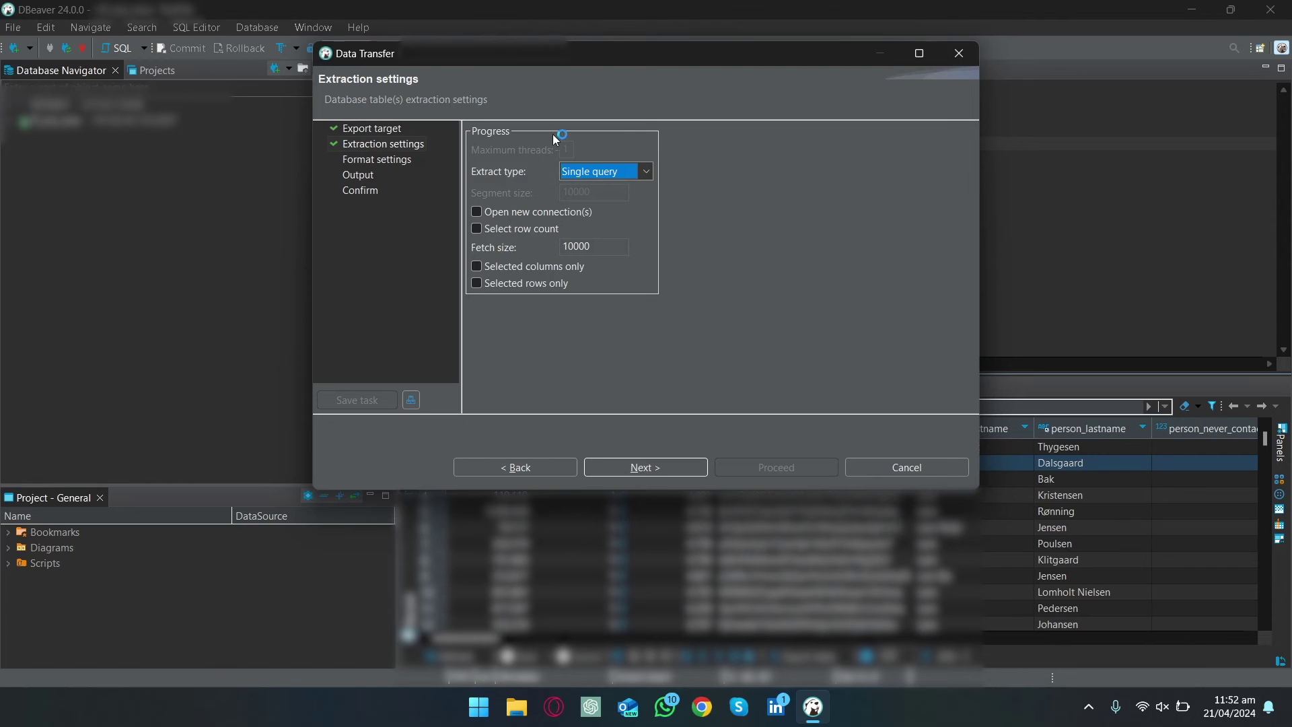
- Set extraction to Multiple queries with a 10000-row segment size
left_click(626, 171)
left_click(600, 204)
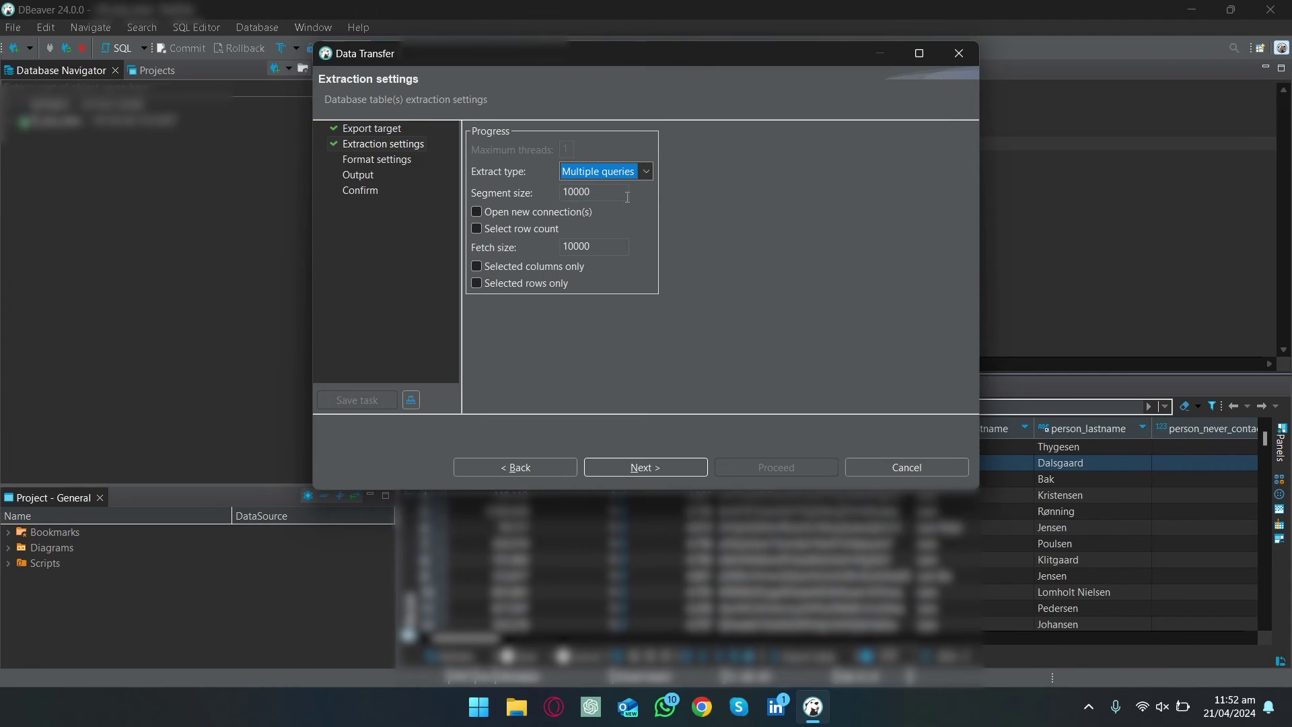
left_click(625, 195)
key("shift+Left")
key("shift+Left")
key("shift+Left")
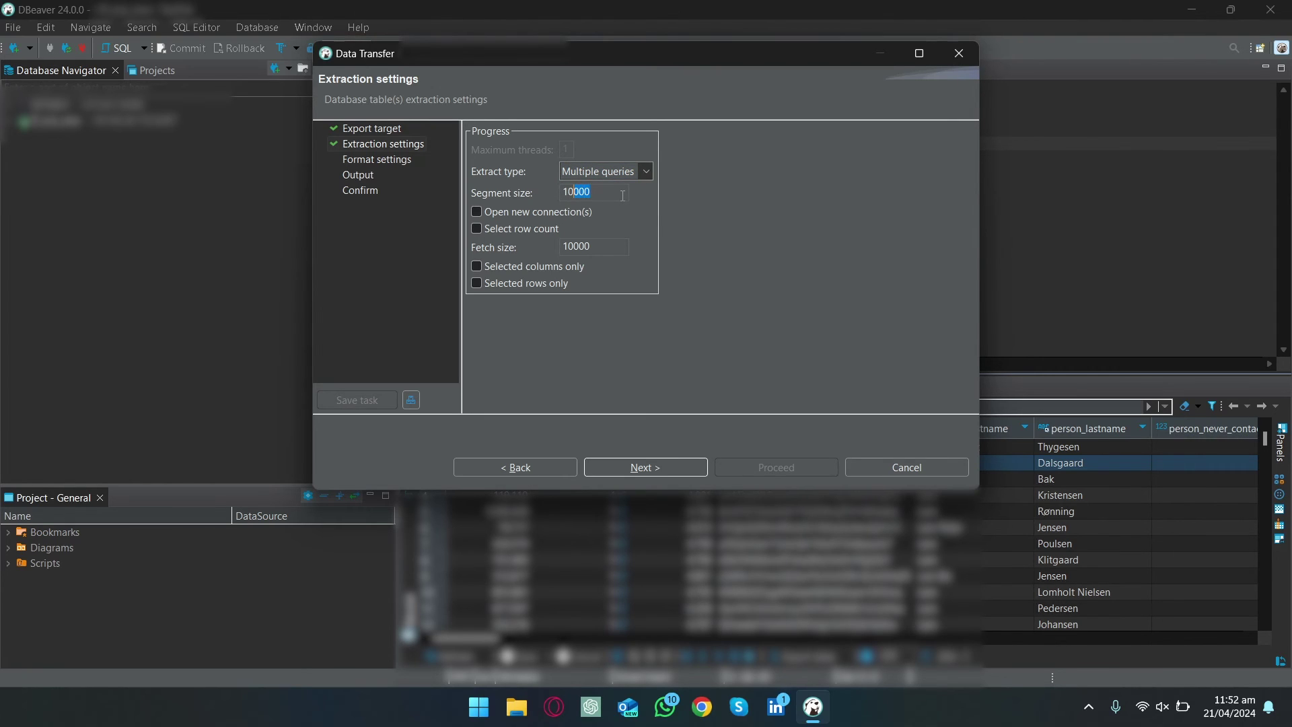
key("Right")
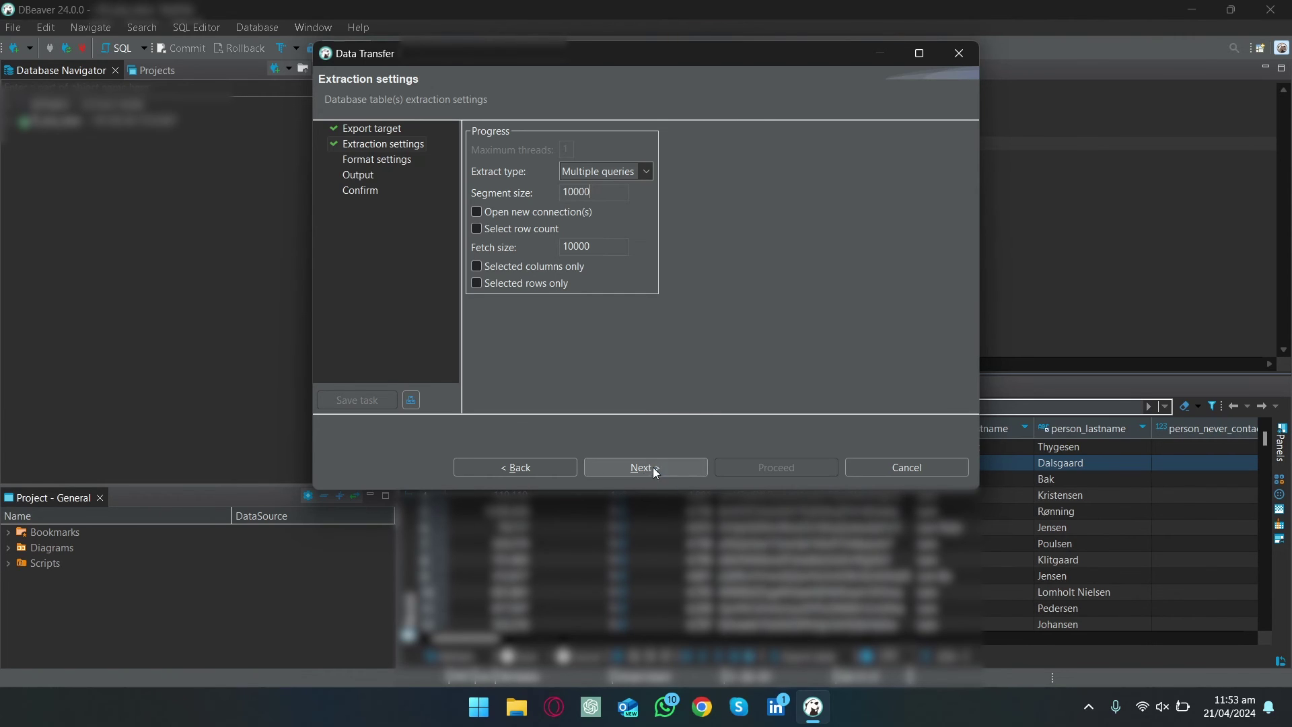
left_click(679, 460)
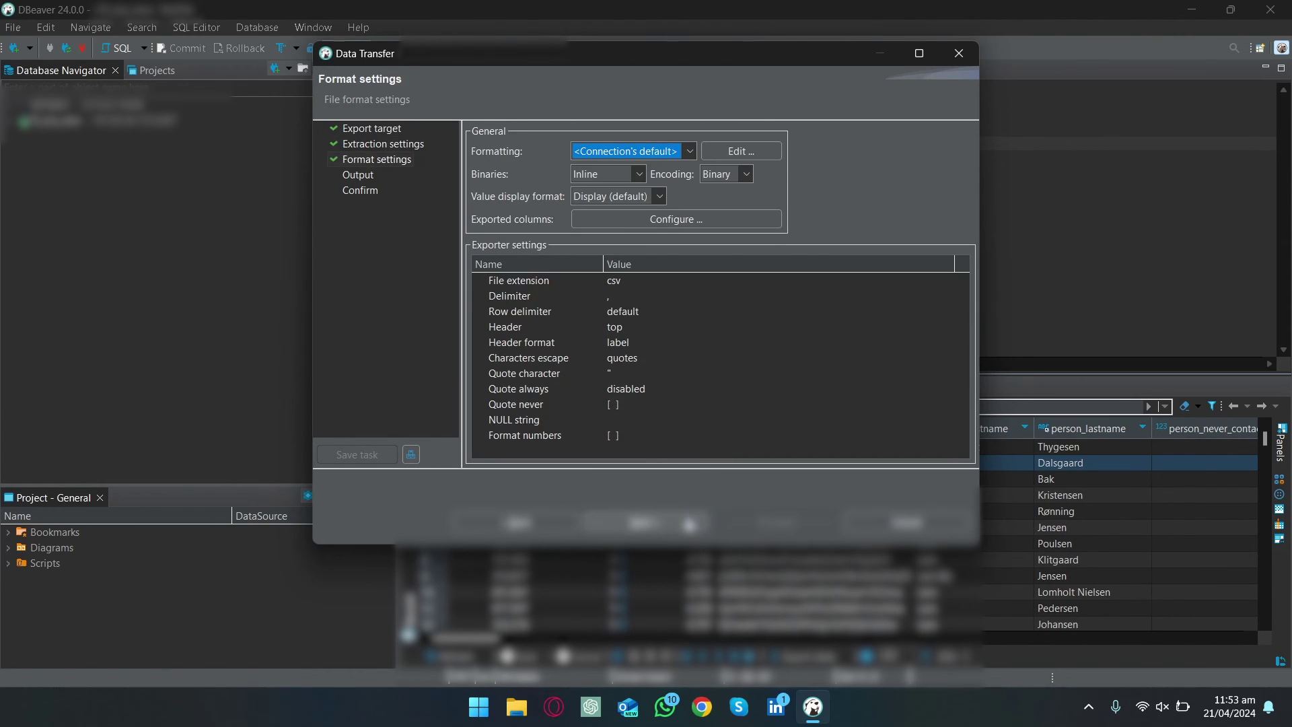
- Accept the format and output settings and start the CSV export
left_click(690, 523)
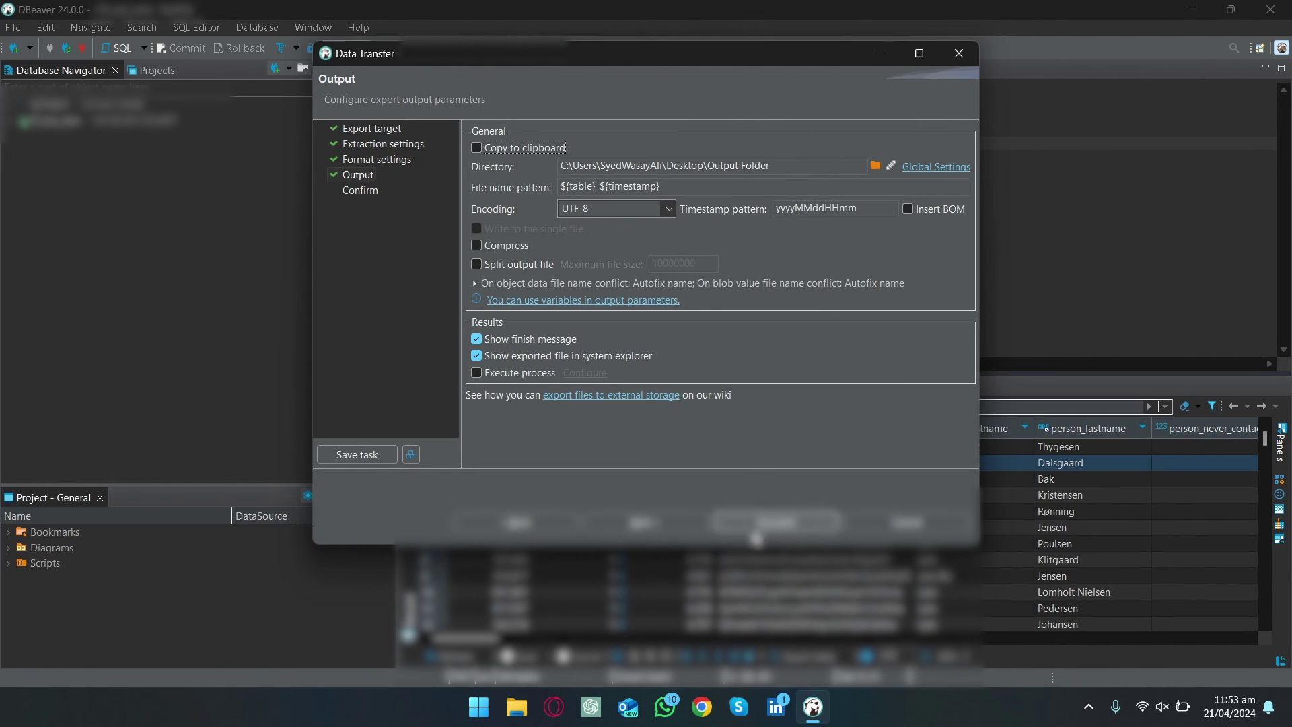
left_click(789, 525)
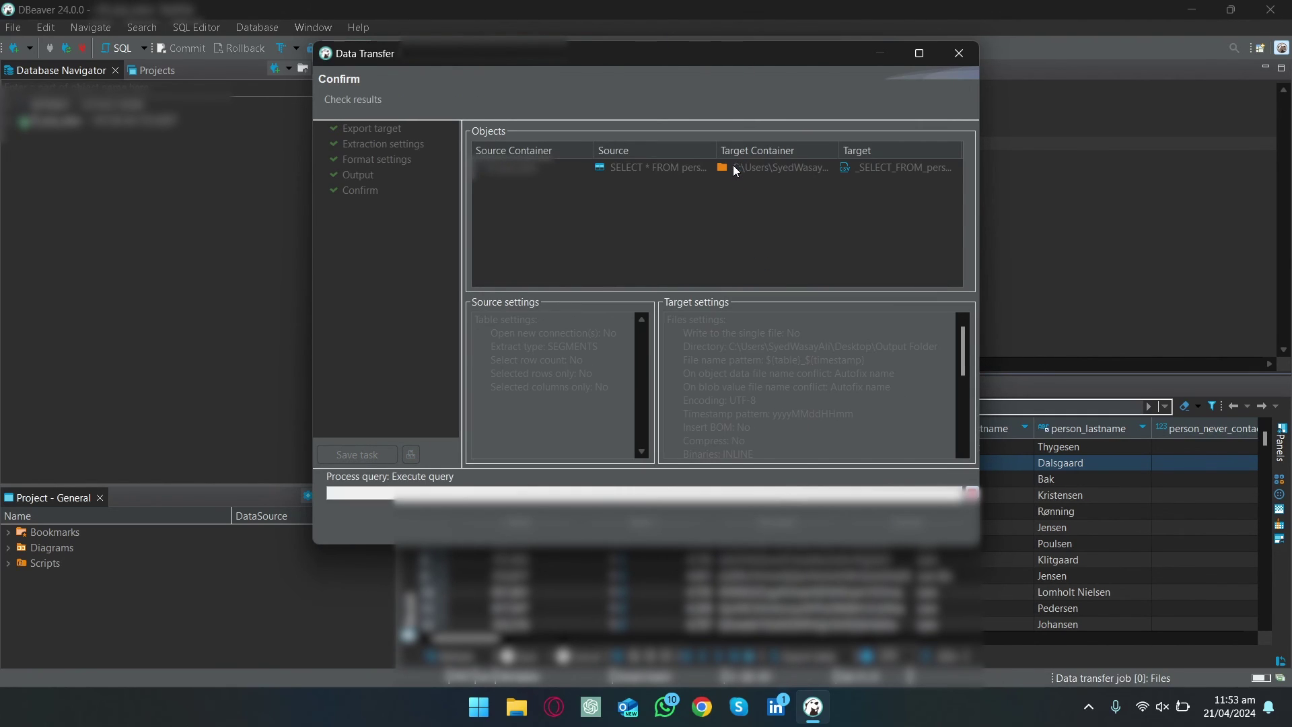